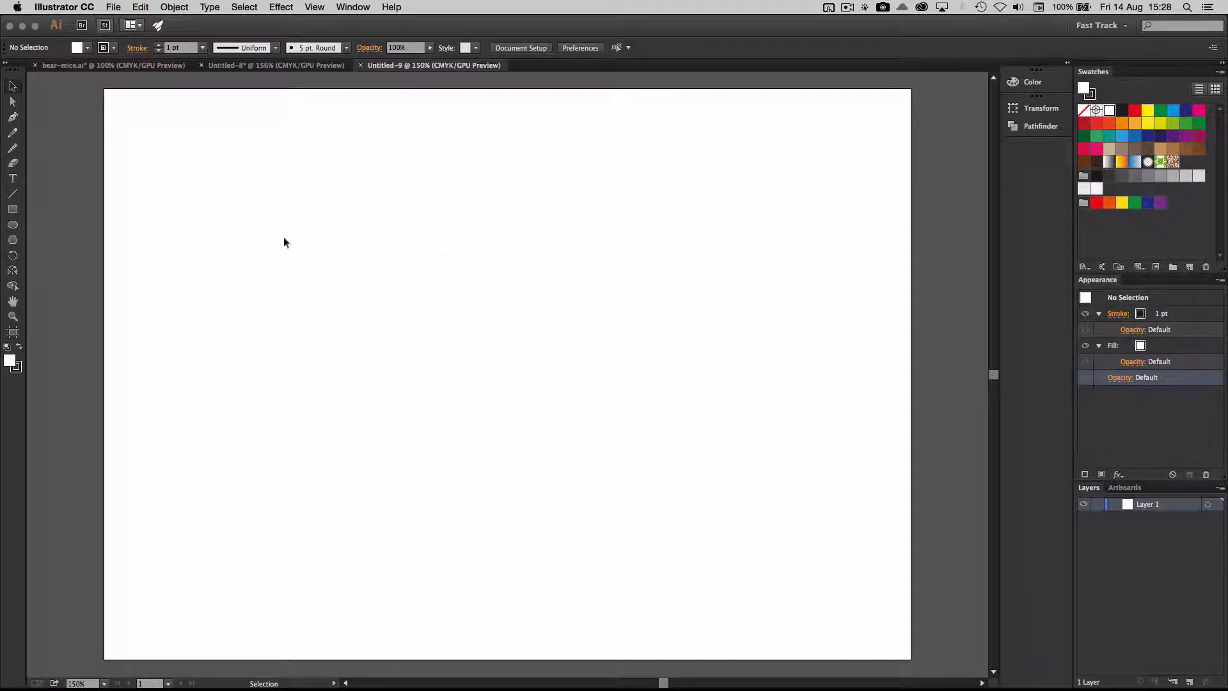
- Place the linked fleur-de-lis JPG from the AI_rentegning folder at about 150 × 195 mm, centred on the artboard
{"action": "left_click", "coordinate": [113, 8]}
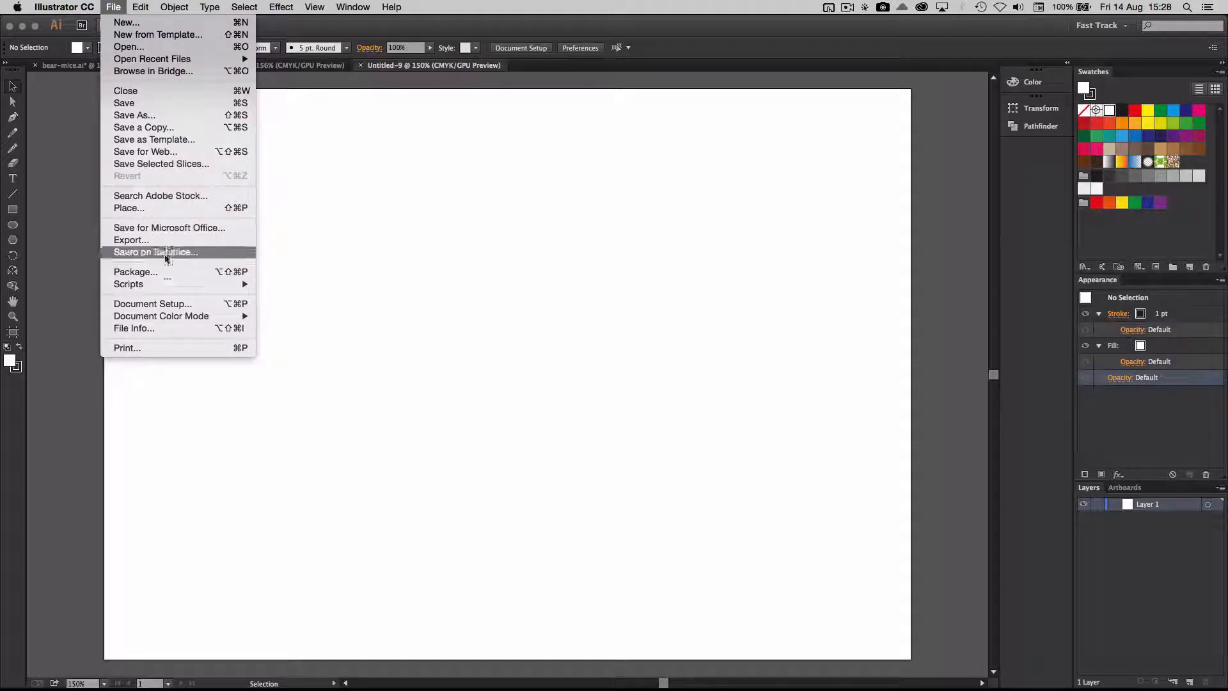
{"action": "left_click", "coordinate": [169, 212]}
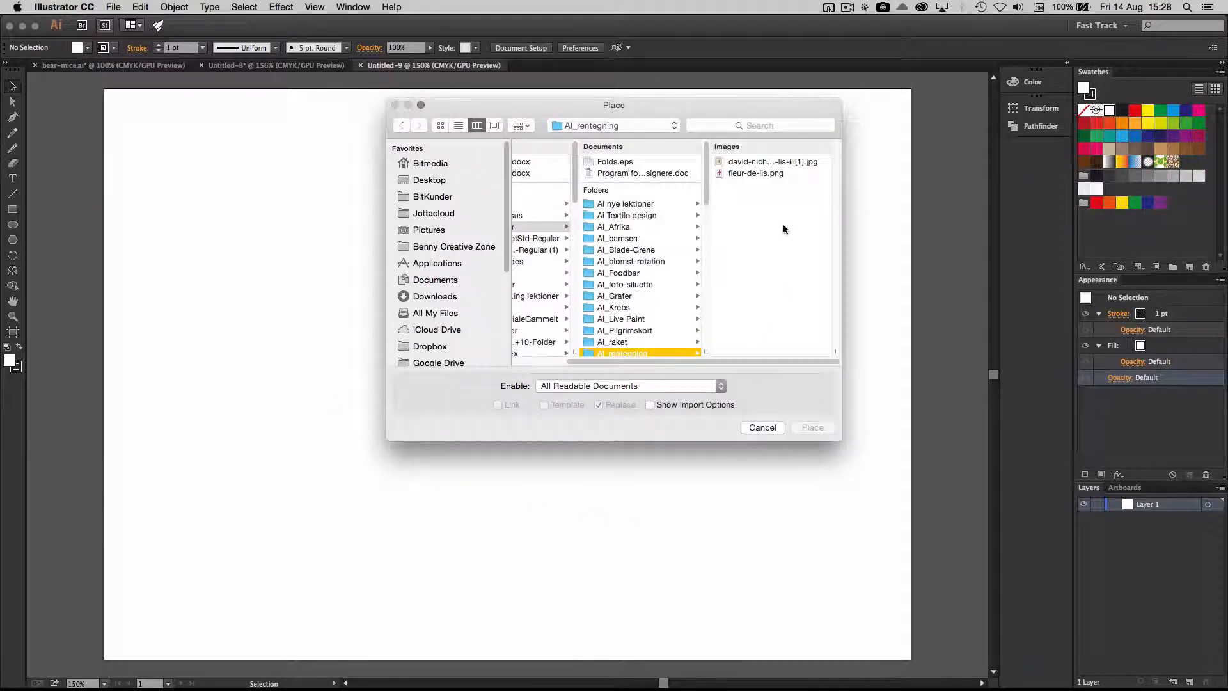
{"action": "left_click", "coordinate": [753, 163]}
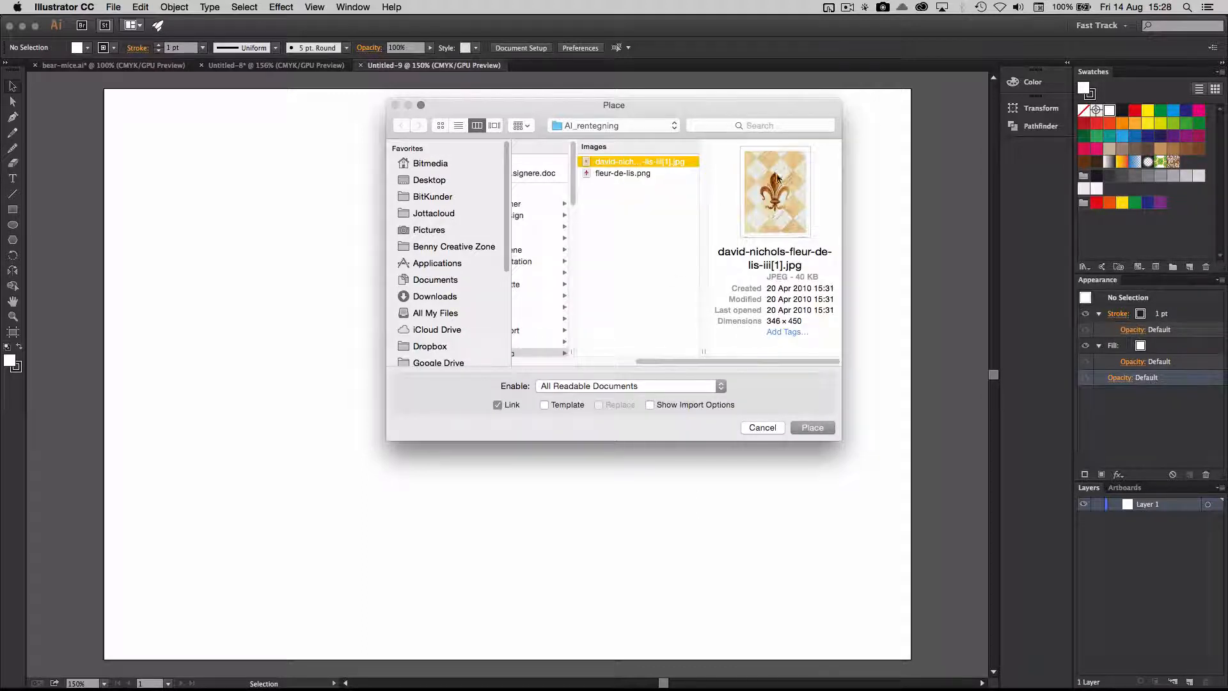
{"action": "left_click", "coordinate": [812, 427]}
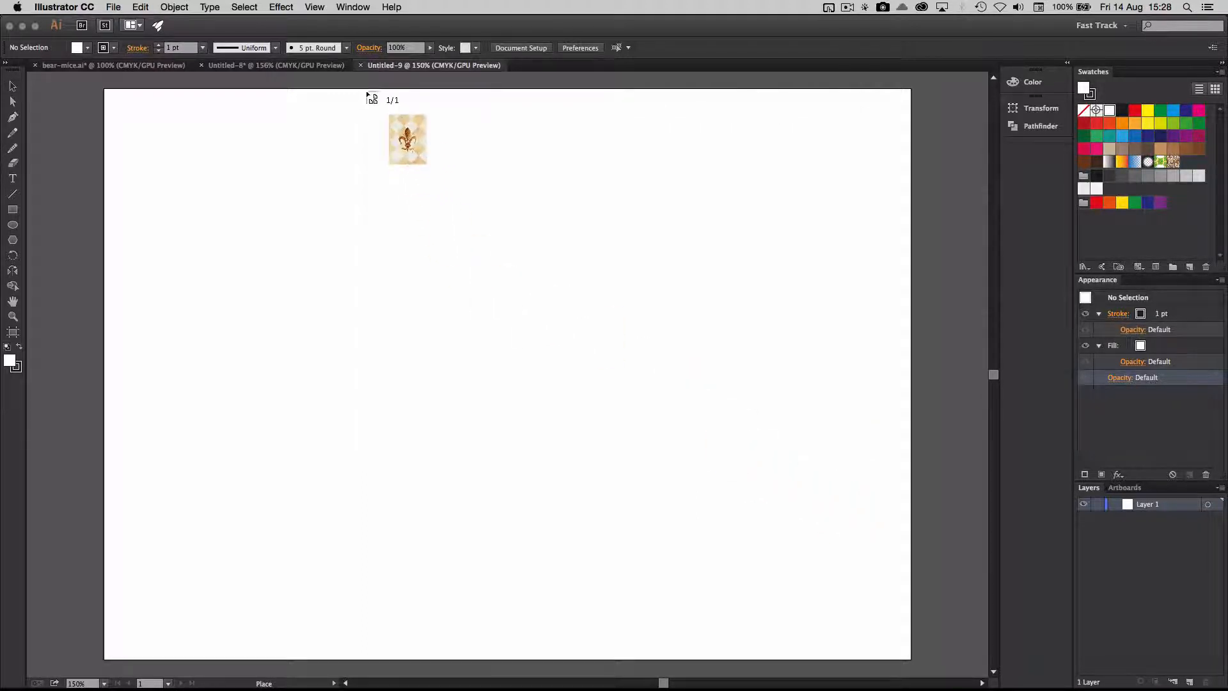
{"action": "left_click_drag", "start_coordinate": [366, 92], "coordinate": [776, 624]}
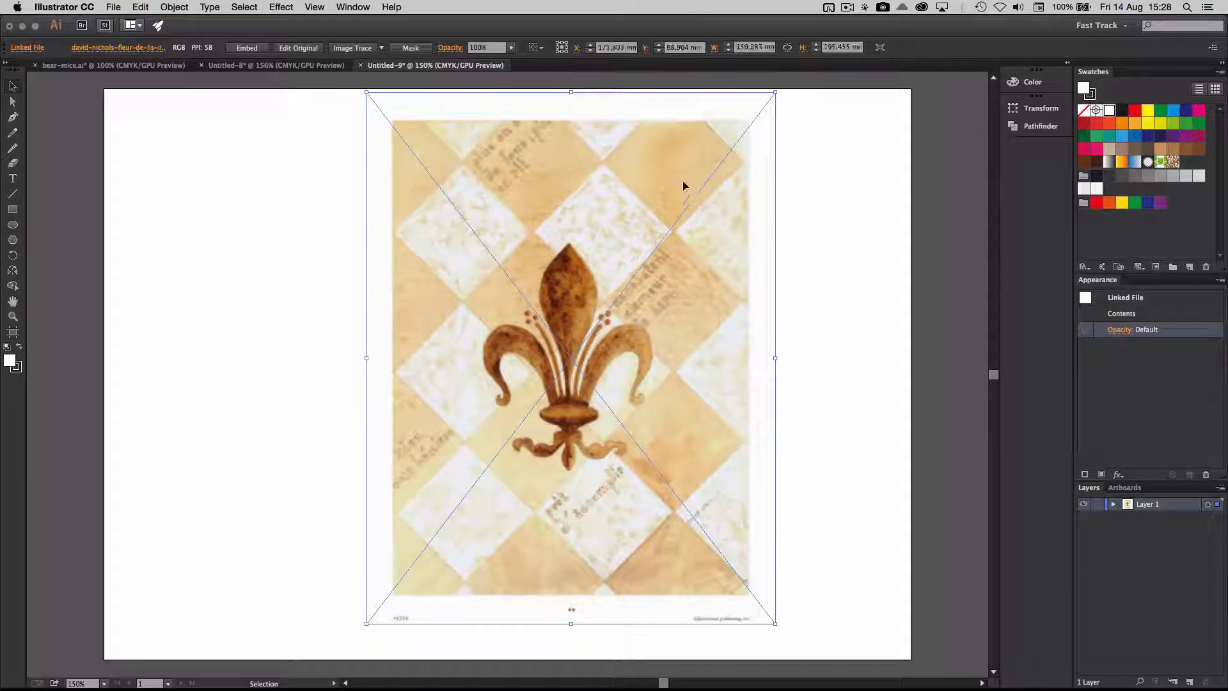
{"action": "left_click_drag", "start_coordinate": [683, 186], "coordinate": [654, 198]}
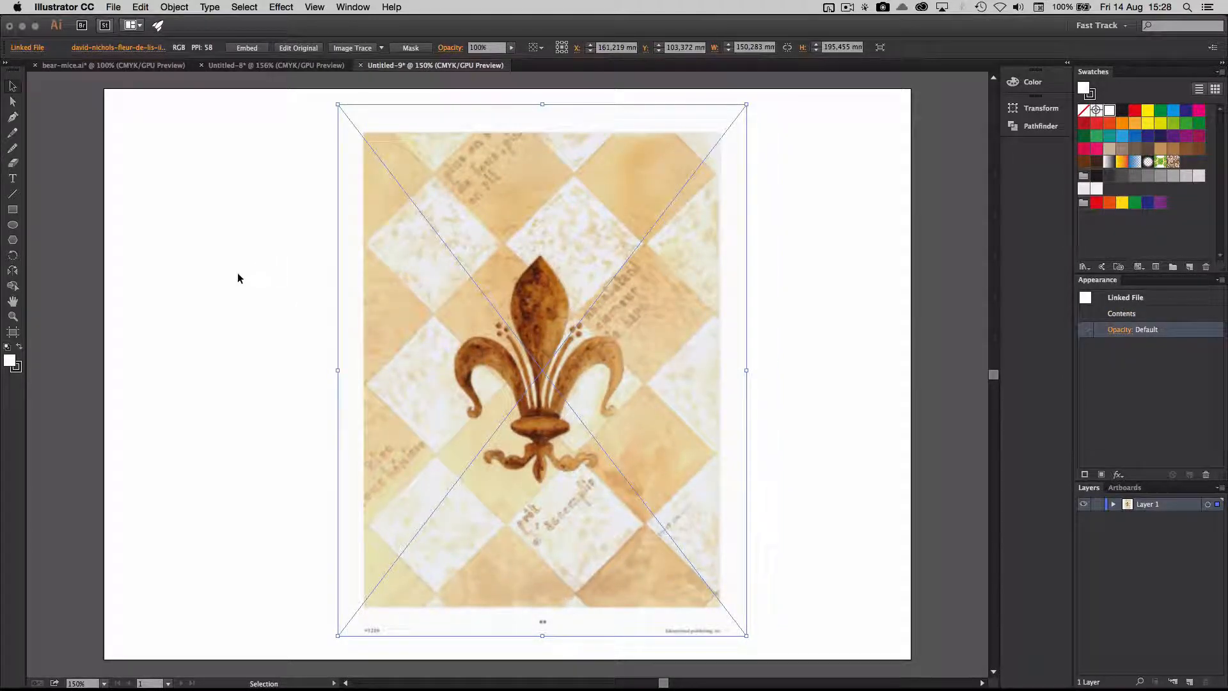
{"action": "left_click", "coordinate": [160, 285]}
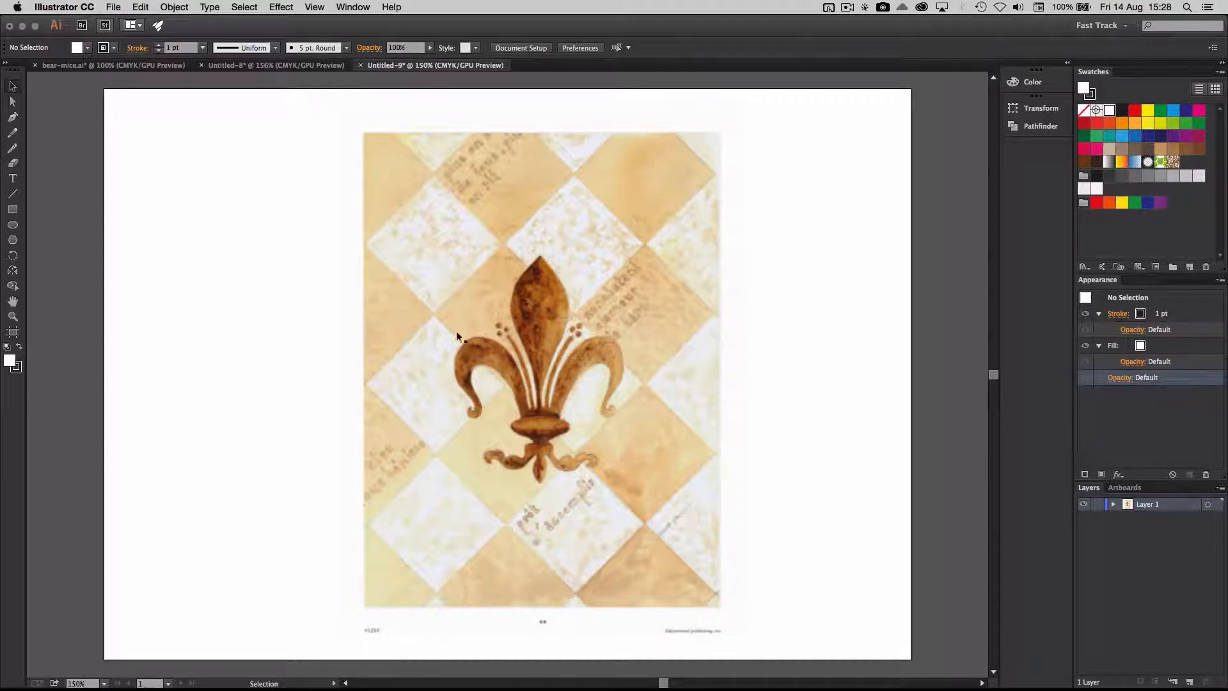
- Show the rulers and add a vertical guide at about 160 mm through the centre of the fleur-de-lis
{"action": "left_click", "coordinate": [315, 7]}
{"action": "mouse_move", "coordinate": [372, 286]}
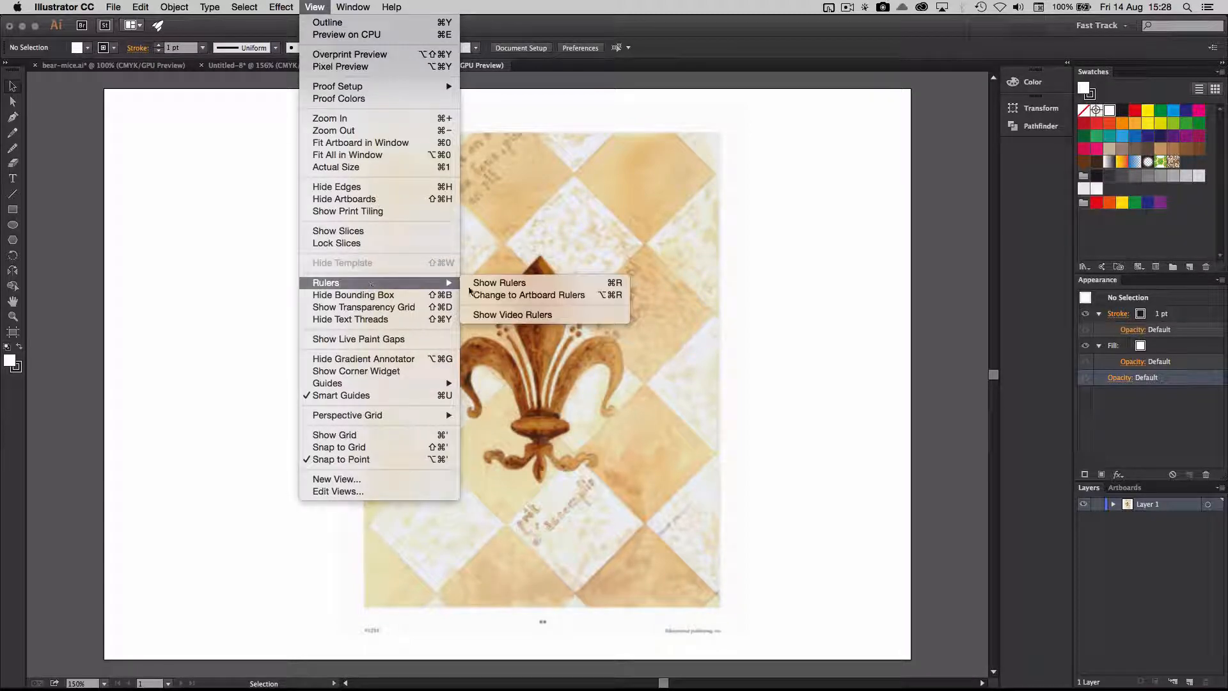
{"action": "left_click", "coordinate": [480, 284]}
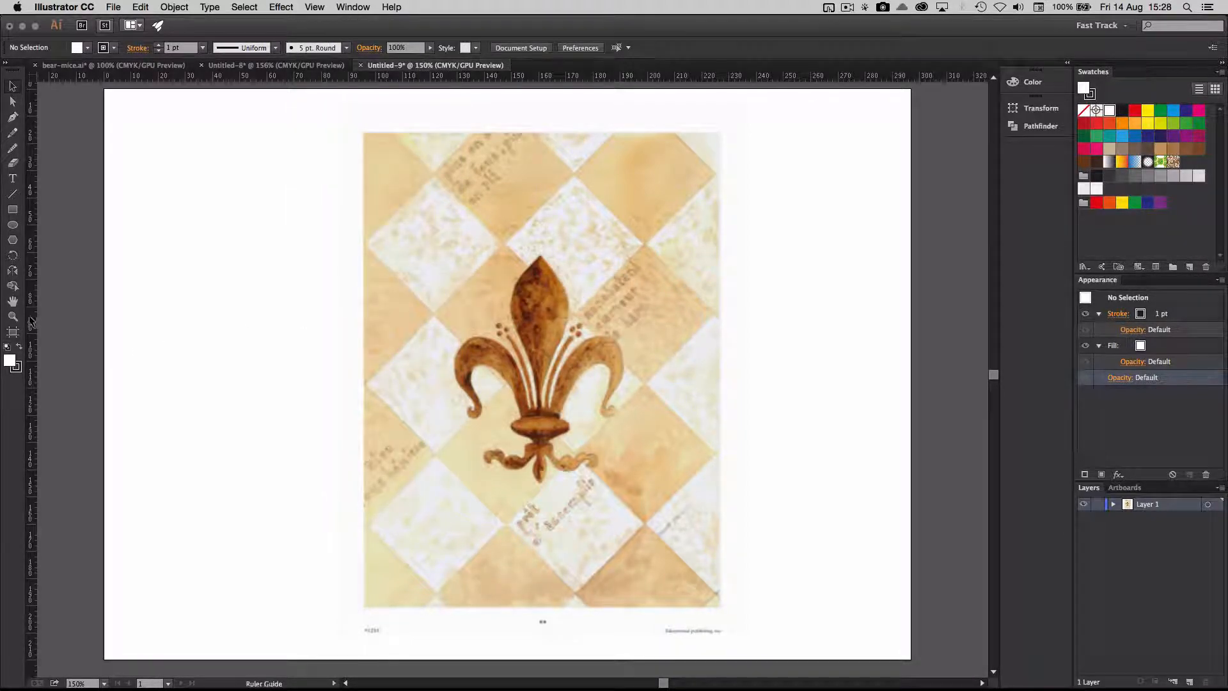
{"action": "left_click_drag", "start_coordinate": [286, 334], "coordinate": [541, 359]}
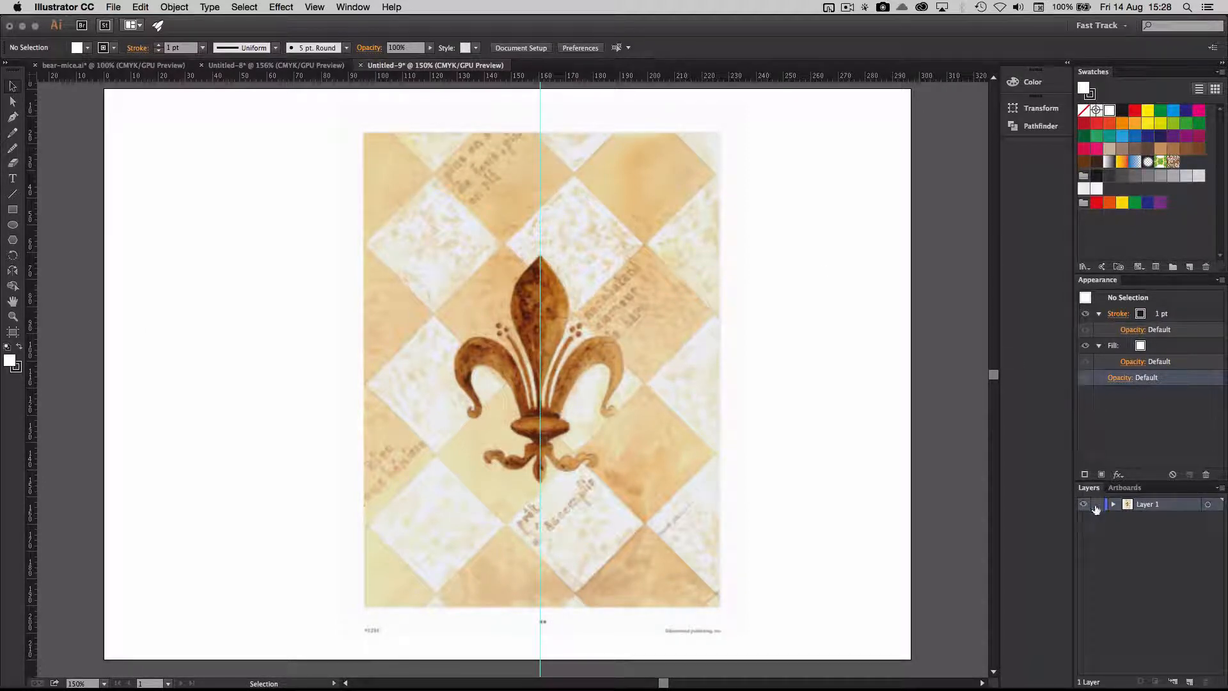
- Lock Layer 1 holding the image and add a new layer above it
{"action": "left_click", "coordinate": [1096, 507]}
{"action": "left_click", "coordinate": [1190, 682]}
- Prepare the Pen tool for tracing with the fill set to None and a magenta stroke
{"action": "left_click", "coordinate": [12, 316]}
{"action": "left_click_drag", "start_coordinate": [522, 339], "coordinate": [659, 347]}
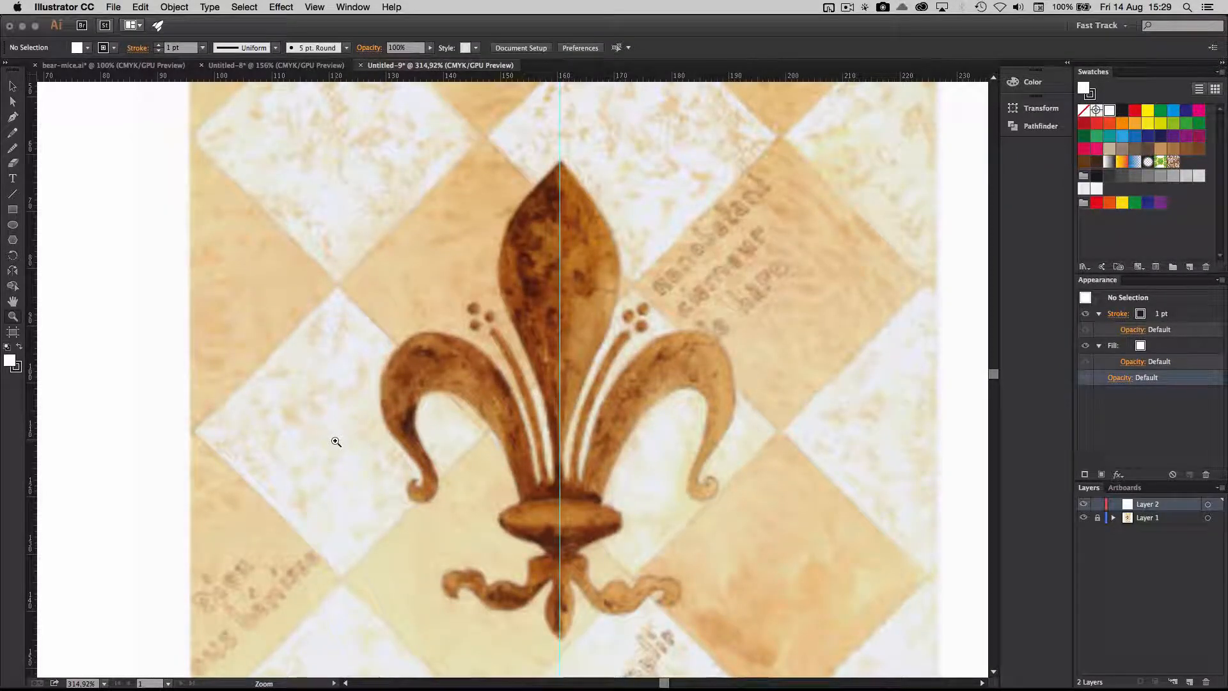
{"action": "key", "text": "v"}
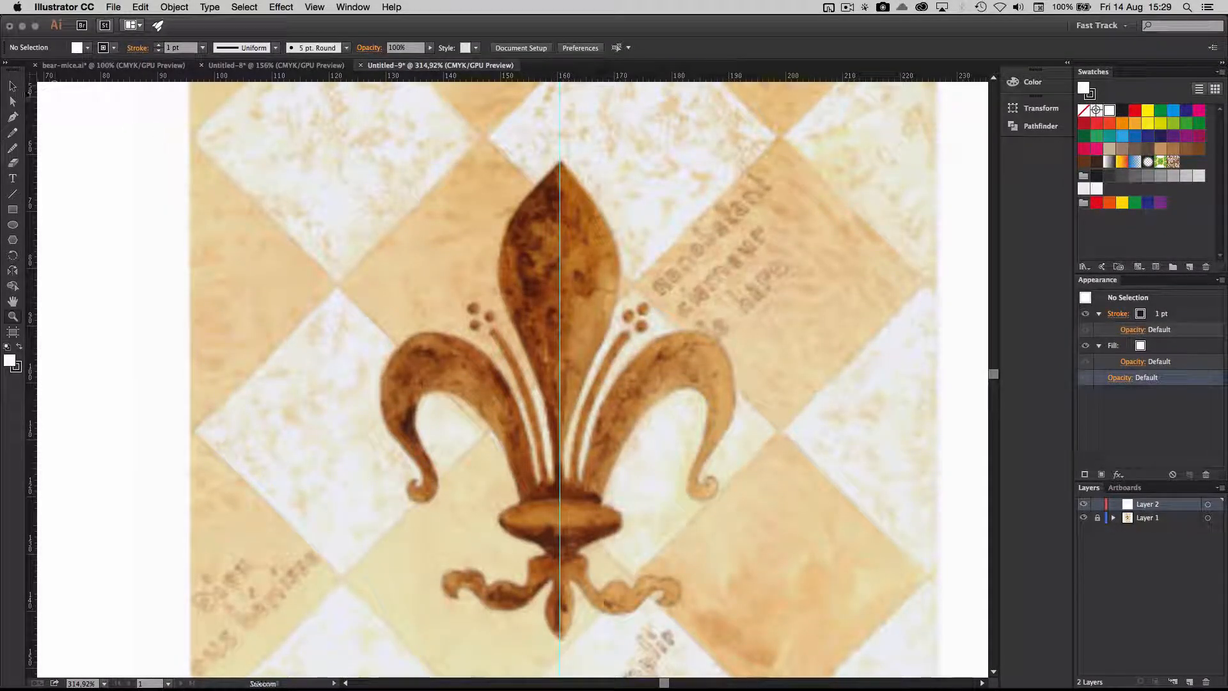
{"action": "left_click", "coordinate": [13, 117]}
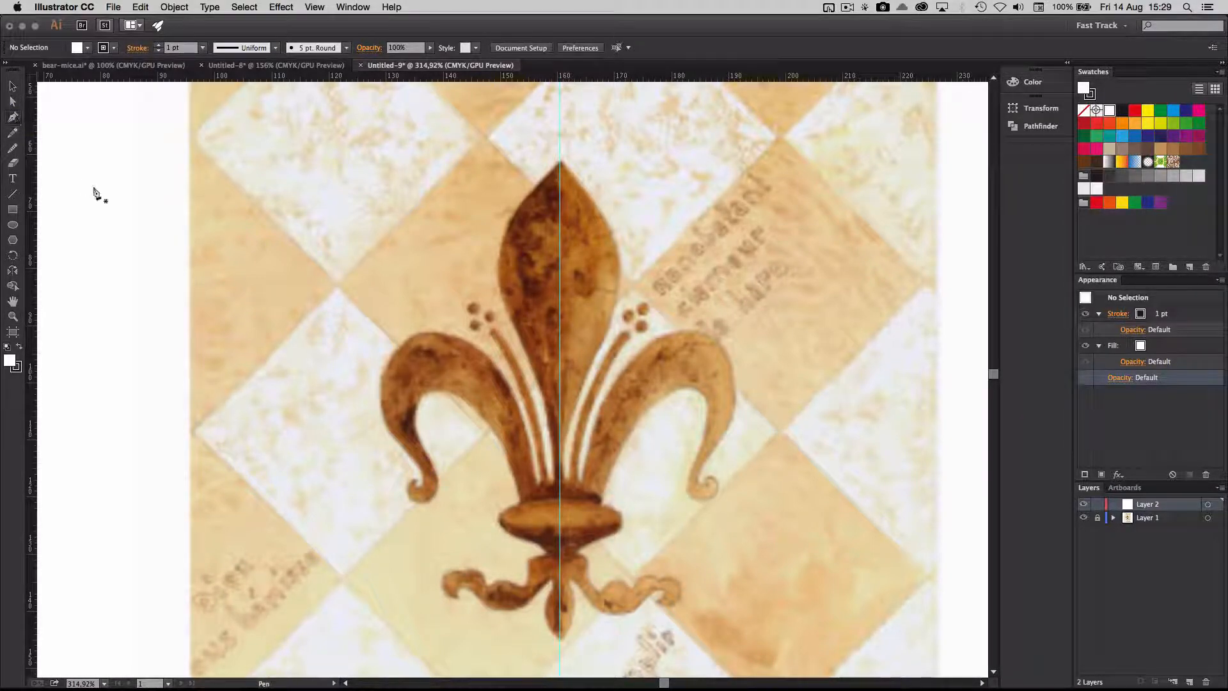
{"action": "key", "text": "a"}
{"action": "left_click", "coordinate": [1141, 347]}
{"action": "left_click", "coordinate": [1140, 346]}
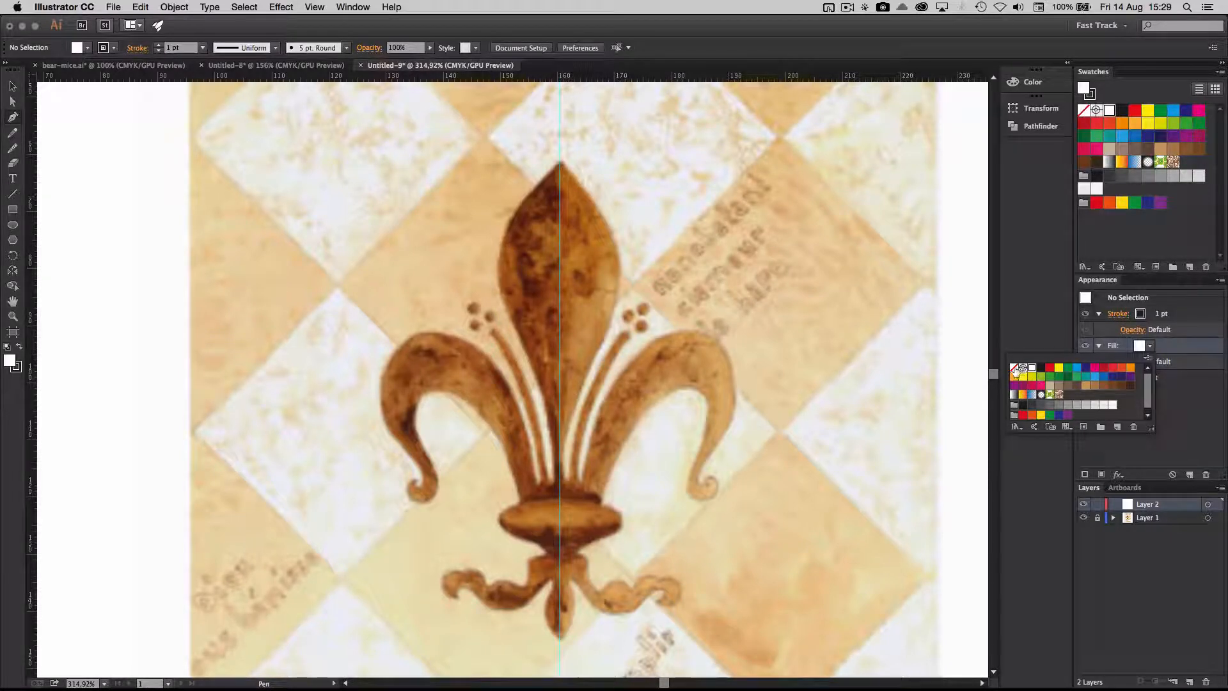
{"action": "left_click", "coordinate": [1015, 368]}
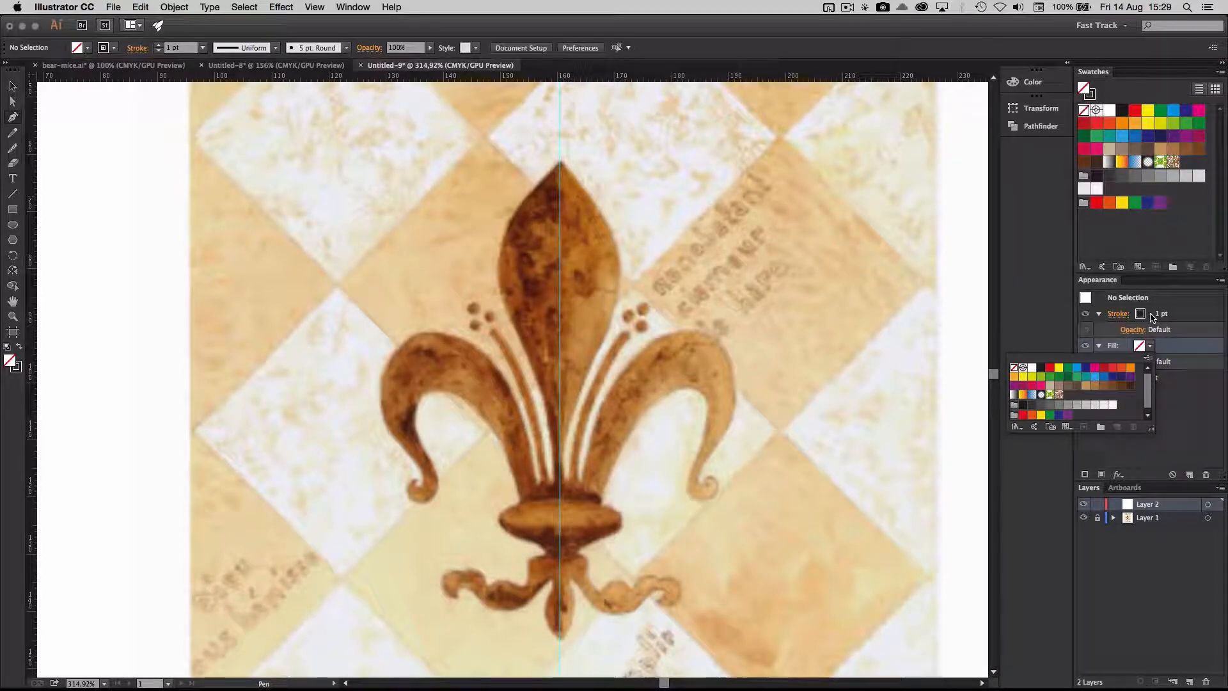
{"action": "left_click", "coordinate": [1156, 316]}
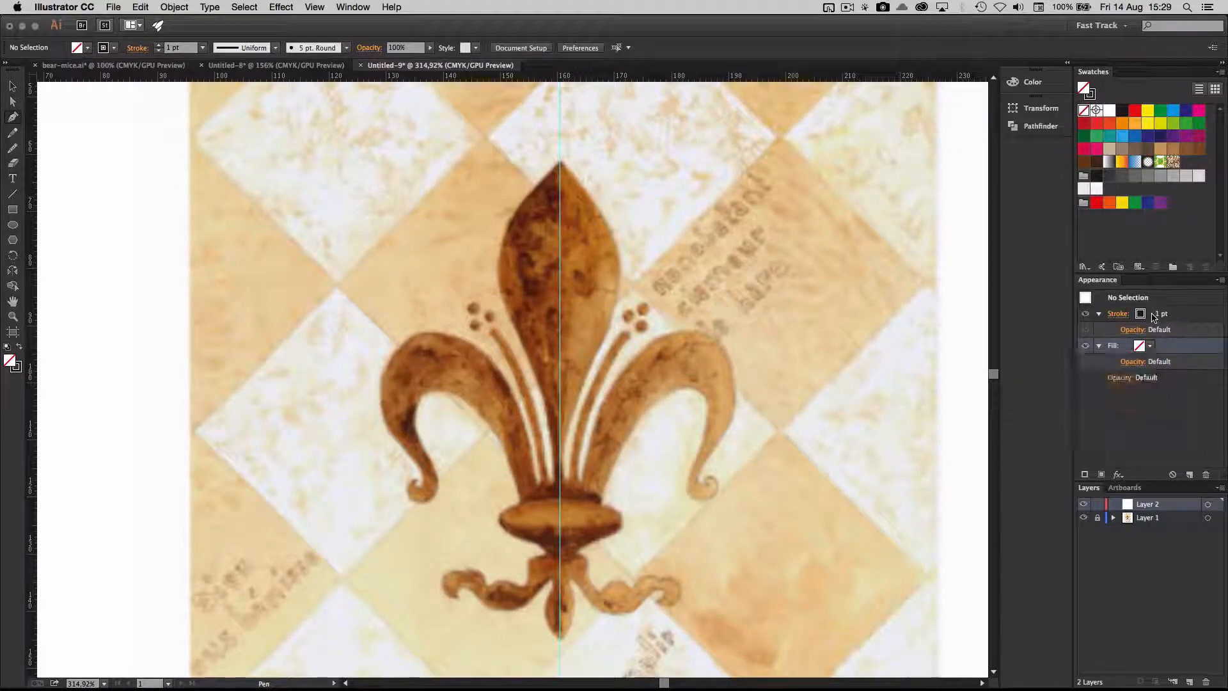
{"action": "left_click", "coordinate": [1155, 314]}
{"action": "left_click", "coordinate": [1150, 314]}
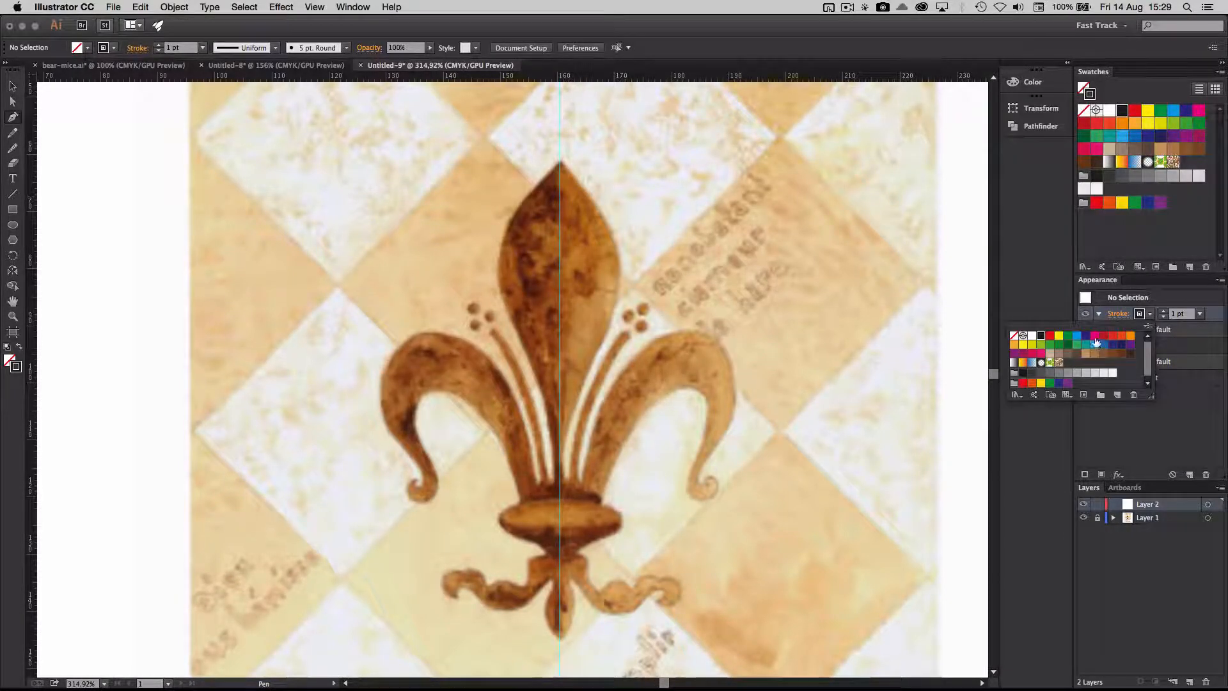
{"action": "left_click", "coordinate": [1099, 338]}
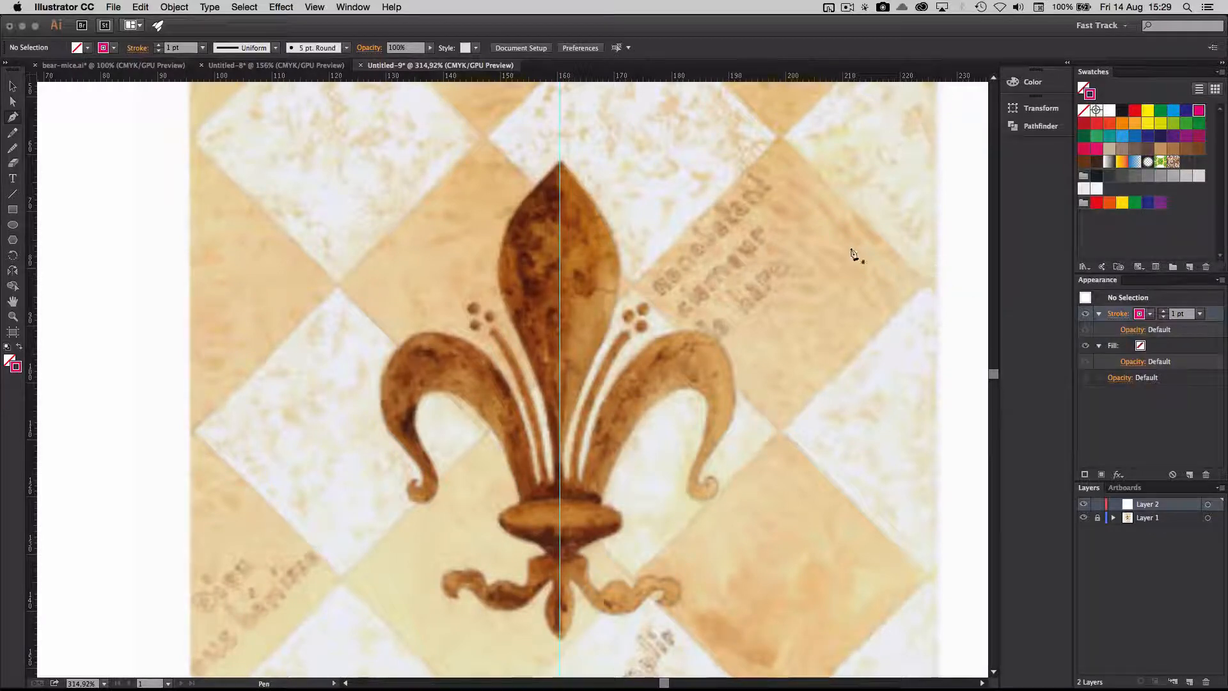
- Trace the left edge of the central petal with curved Pen segments, from the tip on the guide down to its base
{"action": "left_click", "coordinate": [560, 161]}
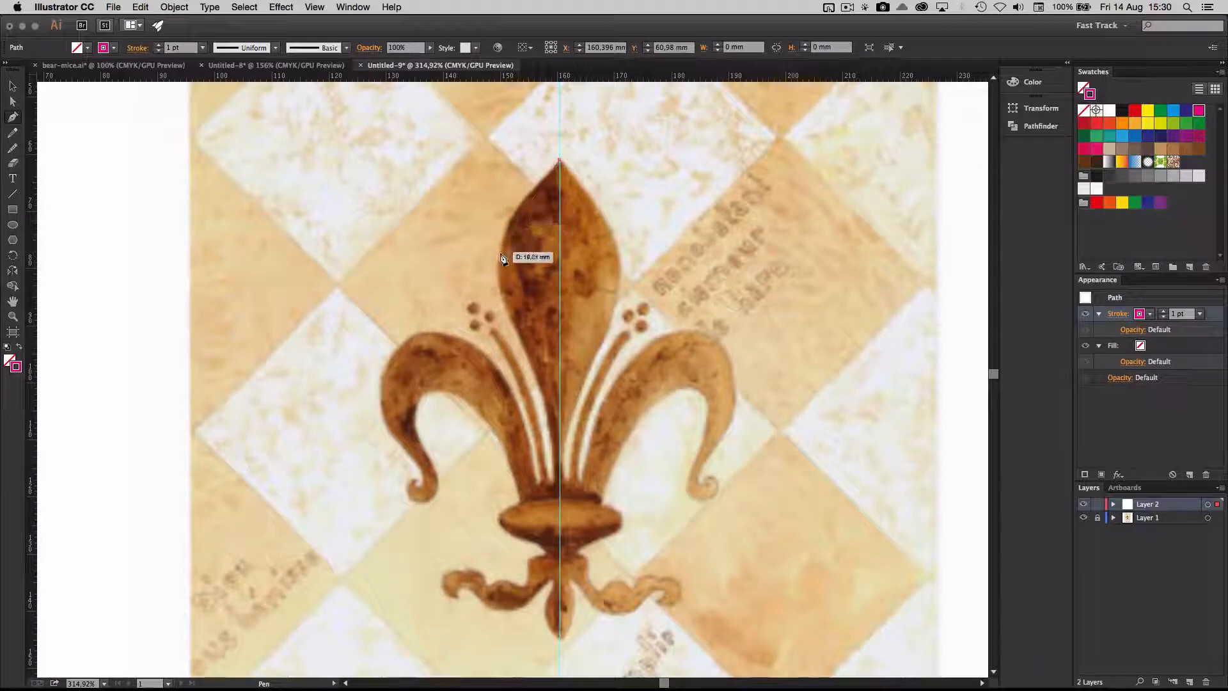
{"action": "left_click_drag", "start_coordinate": [499, 261], "coordinate": [504, 313]}
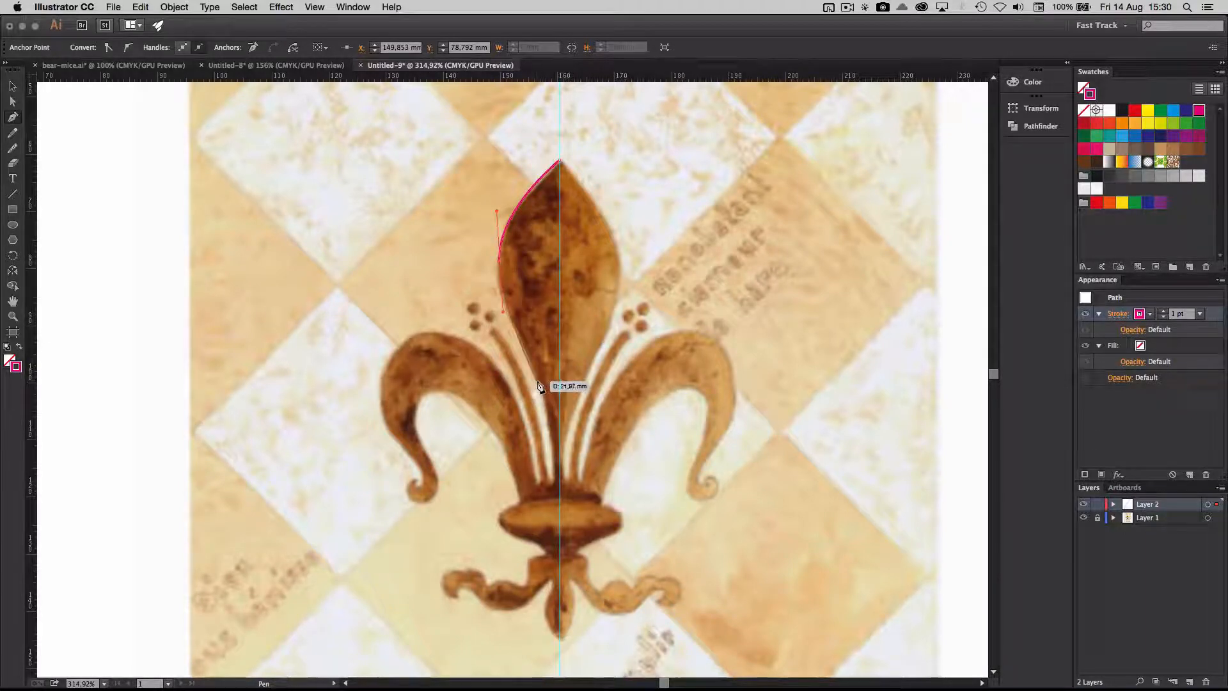
{"action": "left_click_drag", "start_coordinate": [539, 382], "coordinate": [546, 416]}
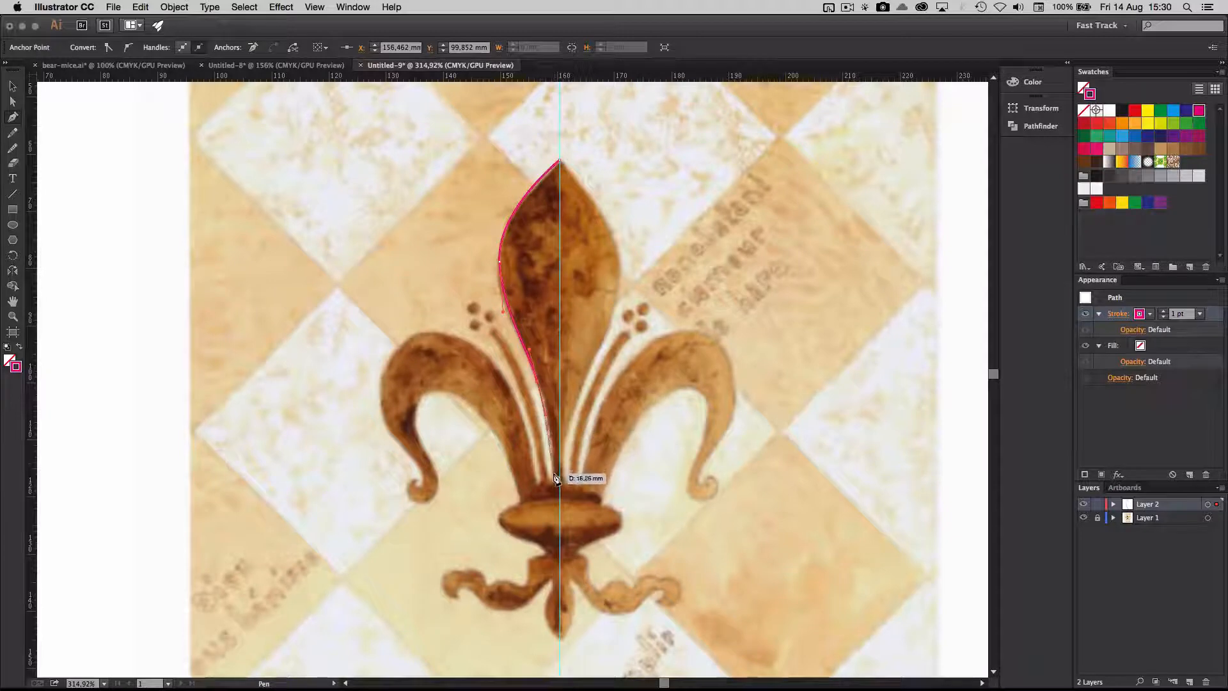
{"action": "left_click_drag", "start_coordinate": [554, 475], "coordinate": [554, 512]}
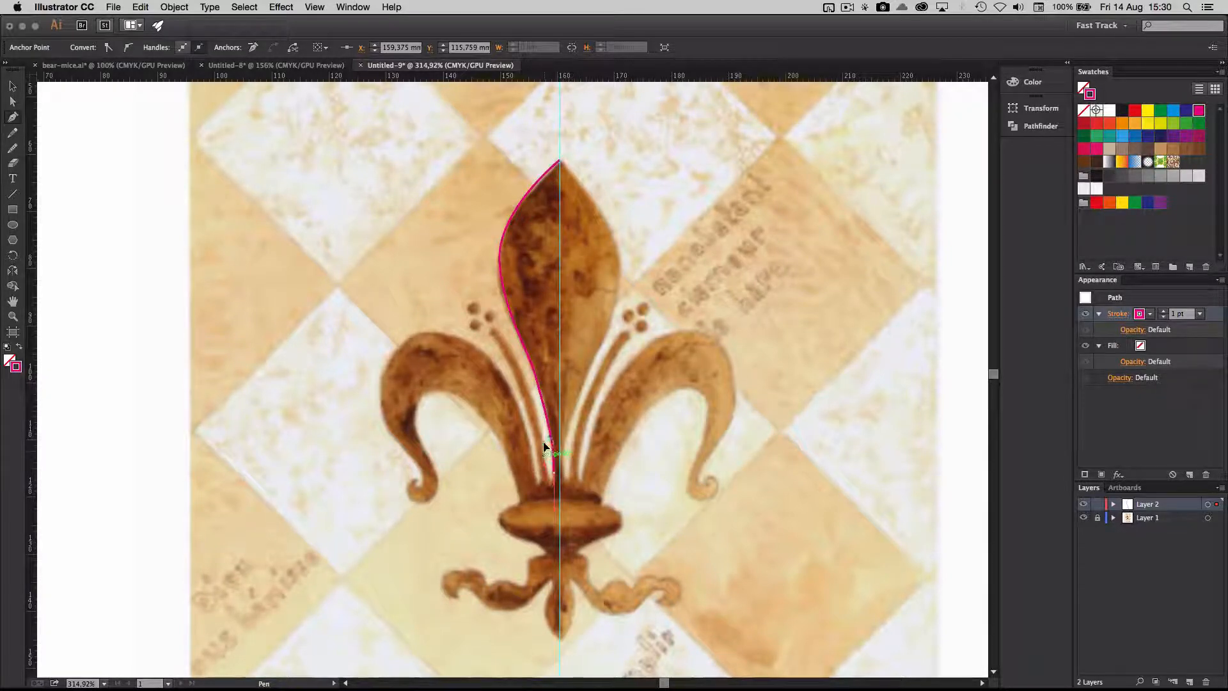
- Continue the path around the thin left stem, up its inner side to the pointed tip and back down its outer side
{"action": "left_click_drag", "start_coordinate": [543, 431], "coordinate": [545, 432]}
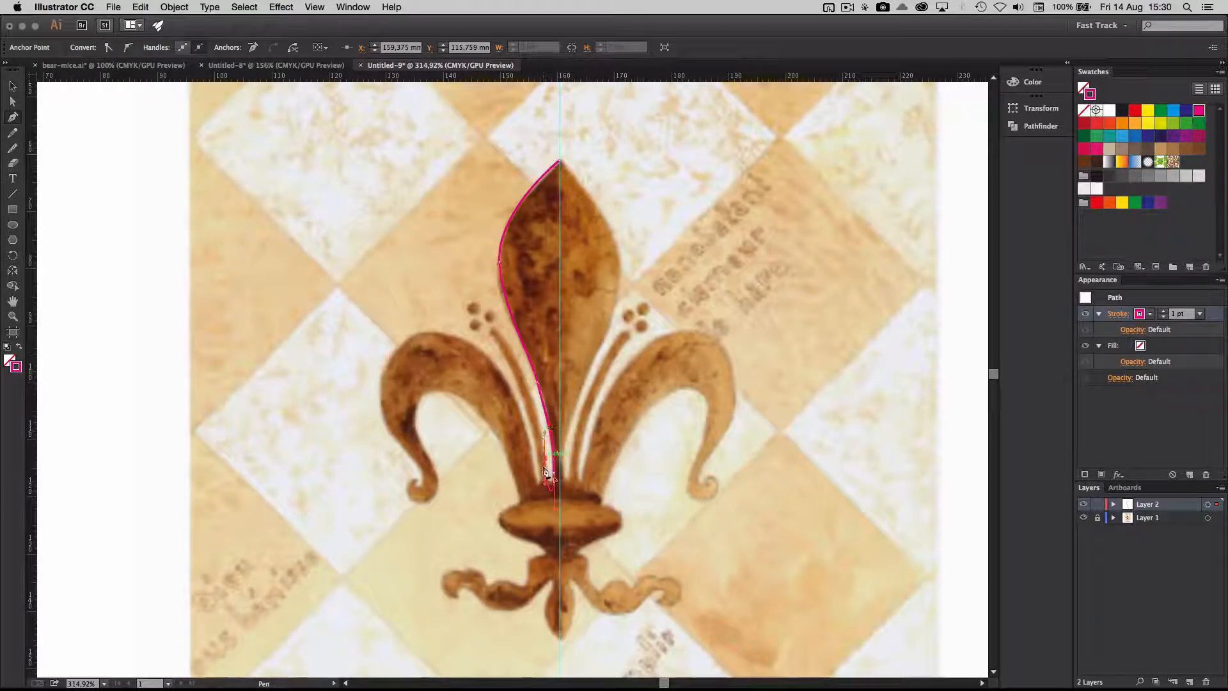
{"action": "left_click_drag", "start_coordinate": [554, 497], "coordinate": [555, 512]}
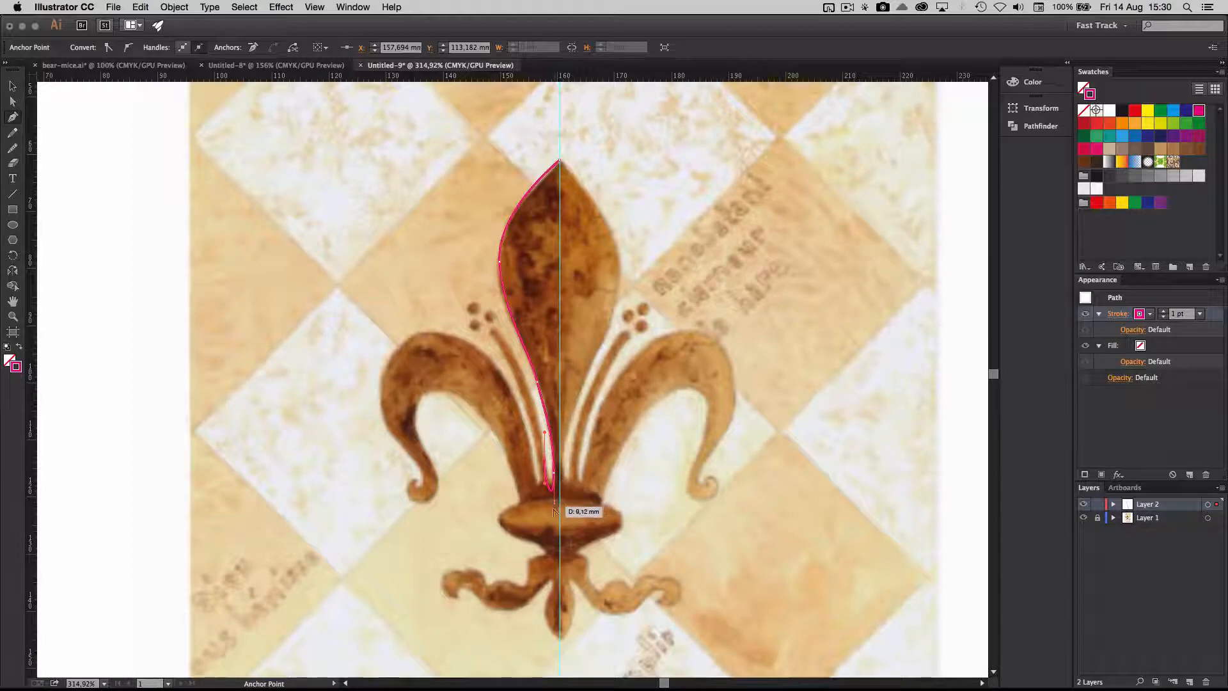
{"action": "left_click_drag", "start_coordinate": [555, 512], "coordinate": [555, 512]}
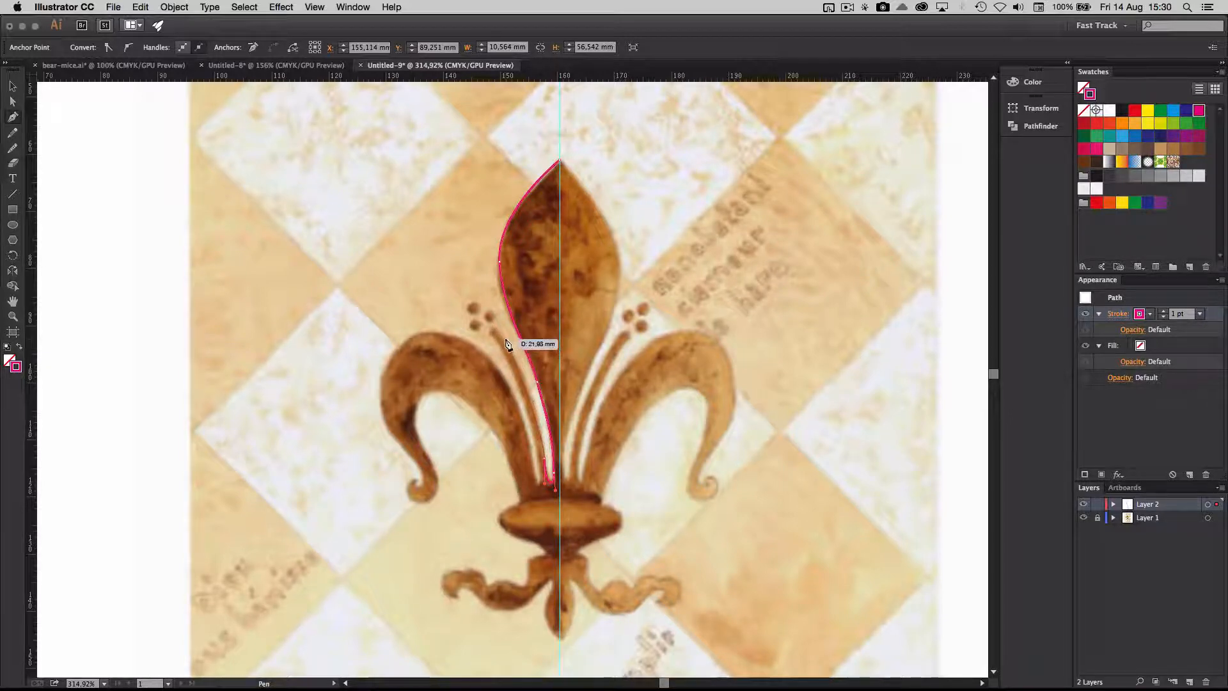
{"action": "left_click_drag", "start_coordinate": [505, 339], "coordinate": [483, 304]}
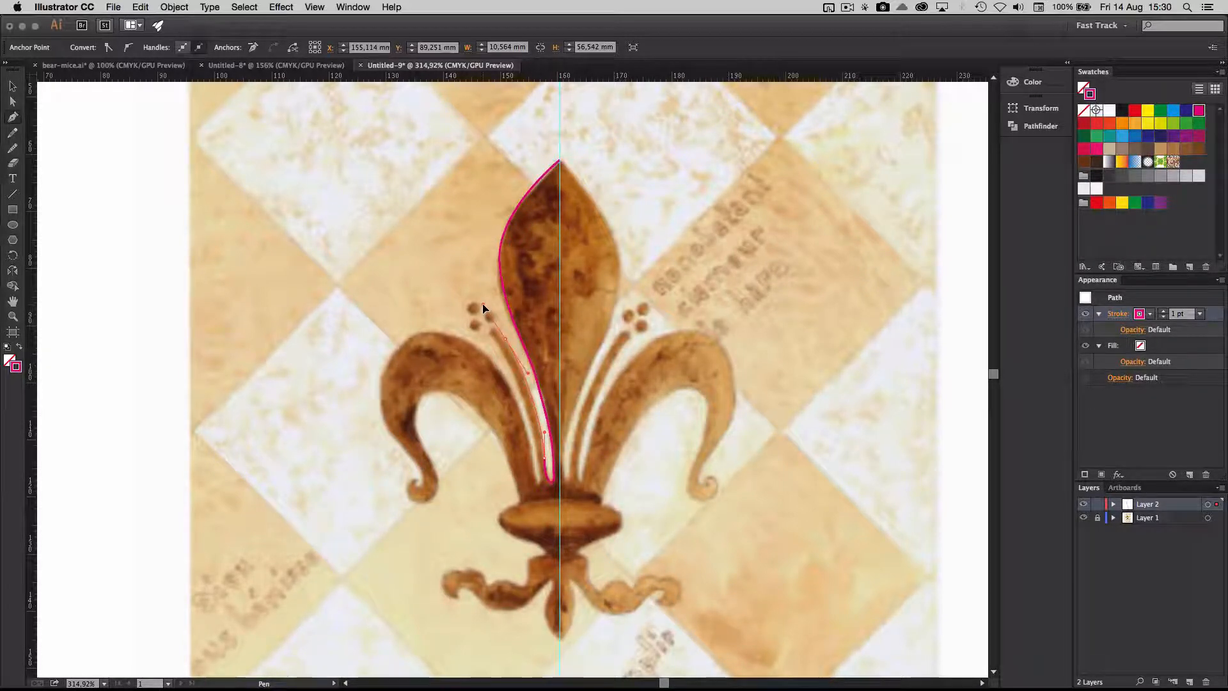
{"action": "left_click", "coordinate": [499, 342]}
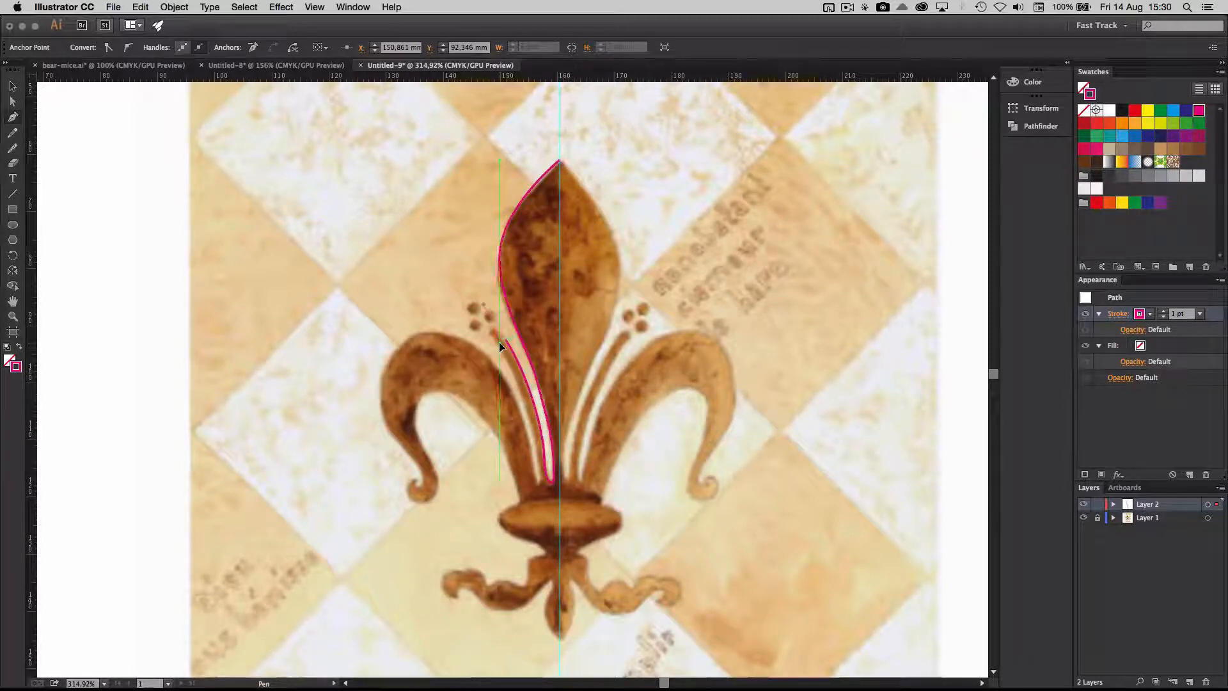
{"action": "left_click_drag", "start_coordinate": [499, 342], "coordinate": [517, 368]}
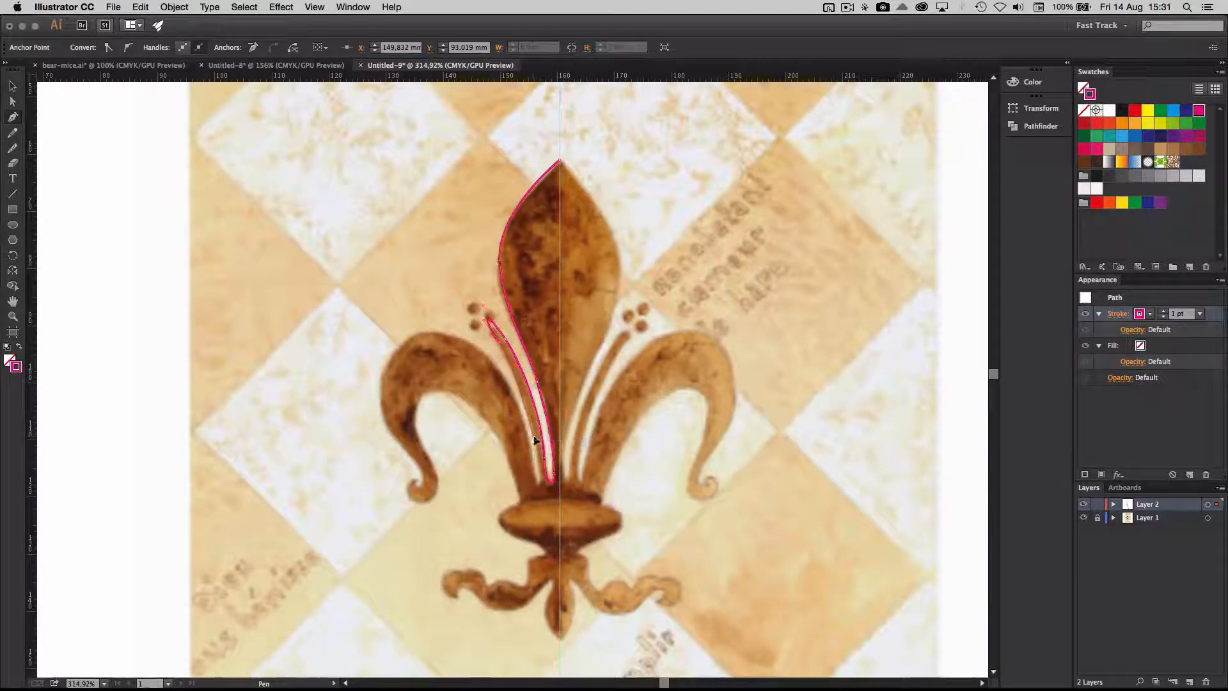
{"action": "left_click_drag", "start_coordinate": [539, 448], "coordinate": [538, 458]}
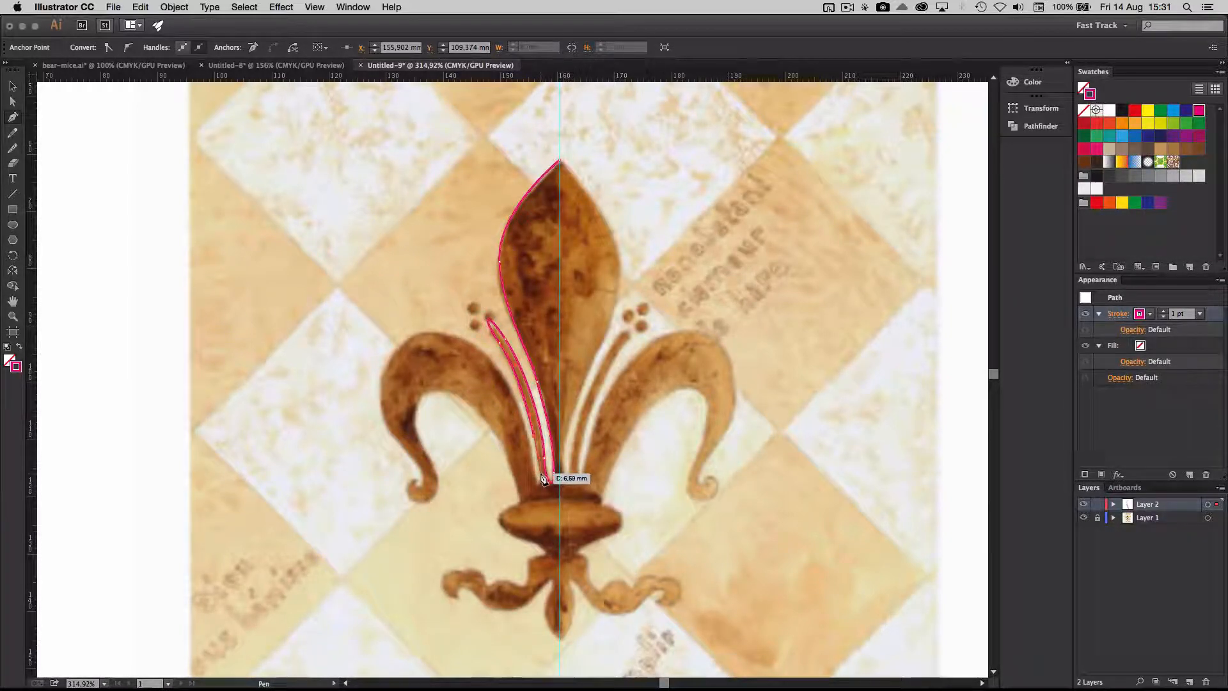
{"action": "left_click_drag", "start_coordinate": [541, 479], "coordinate": [543, 487]}
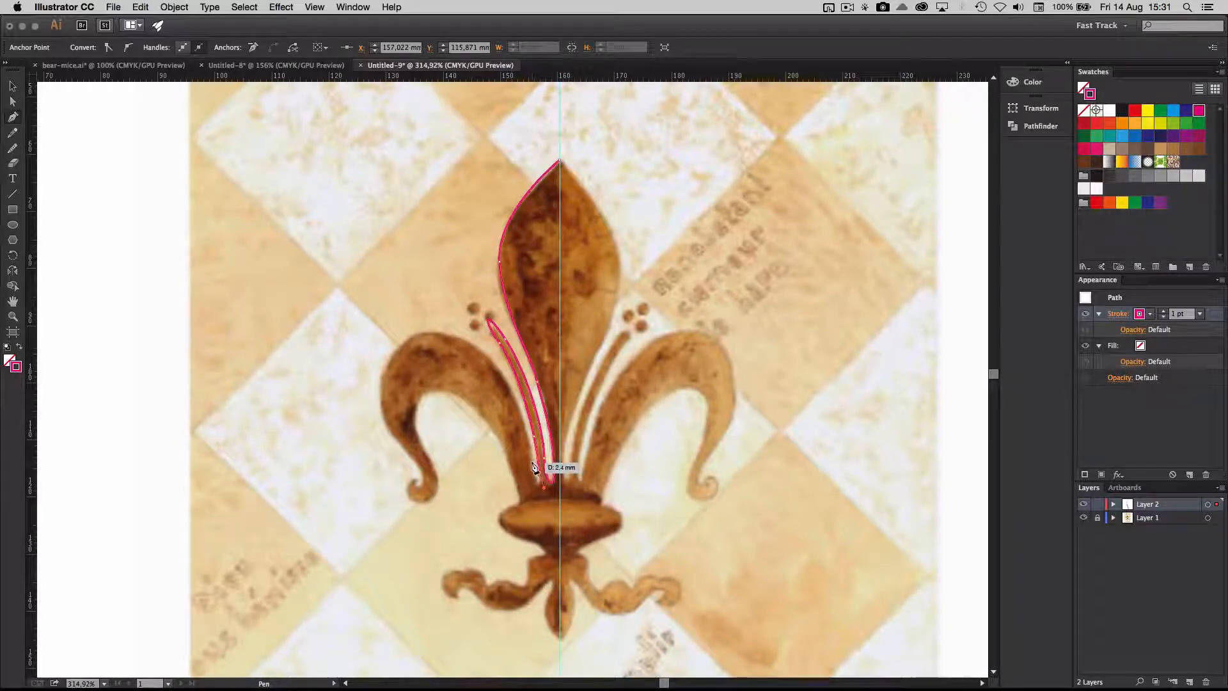
- Trace the outer edge of the left side petal with curved Pen segments, over its top and down around the curled tip
{"action": "left_click_drag", "start_coordinate": [523, 431], "coordinate": [526, 429]}
{"action": "left_click_drag", "start_coordinate": [477, 346], "coordinate": [372, 406]}
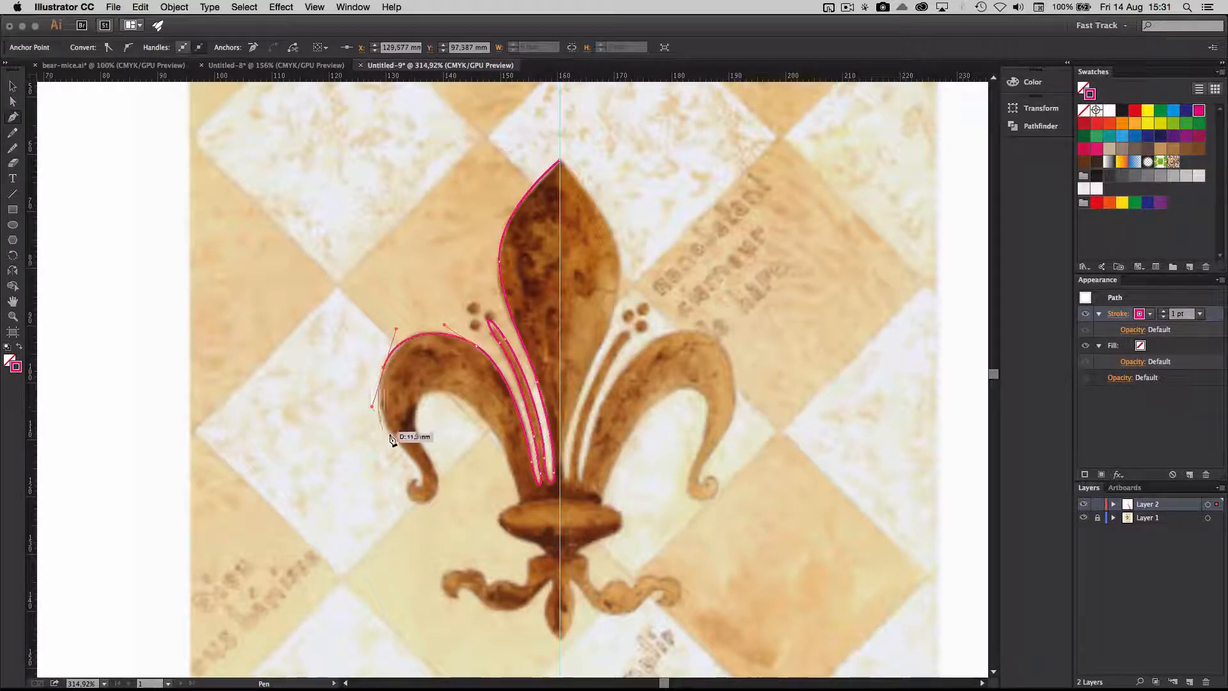
{"action": "left_click_drag", "start_coordinate": [404, 448], "coordinate": [424, 479]}
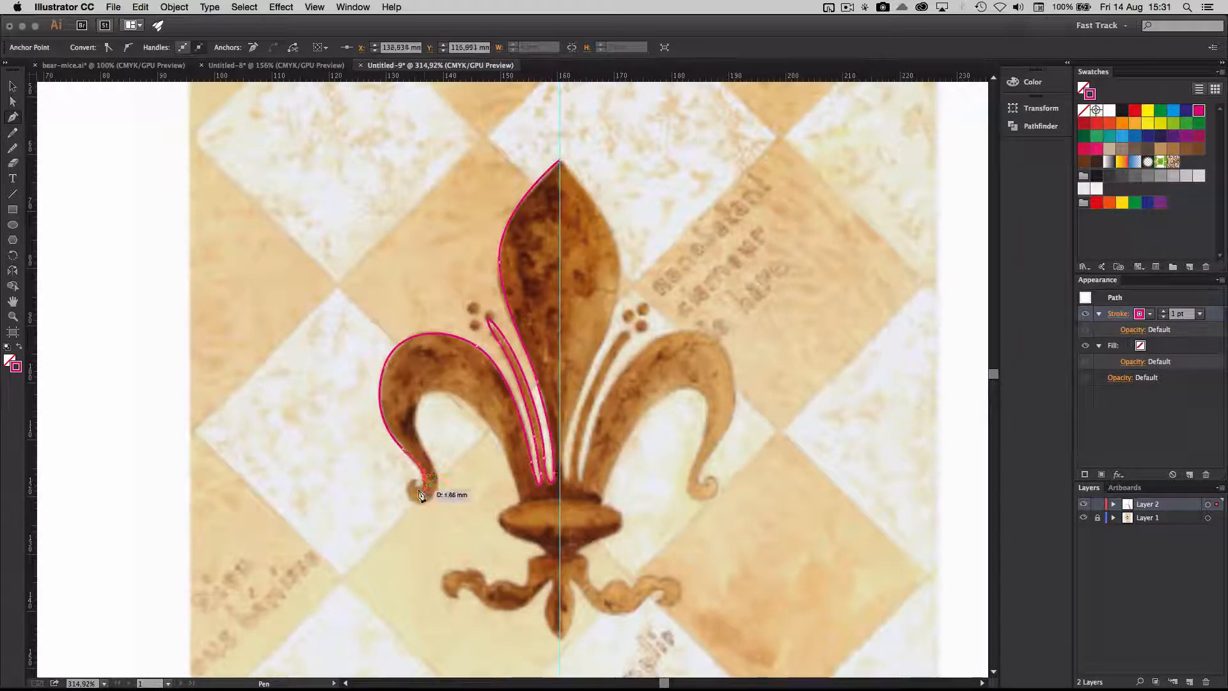
{"action": "left_click", "coordinate": [423, 465]}
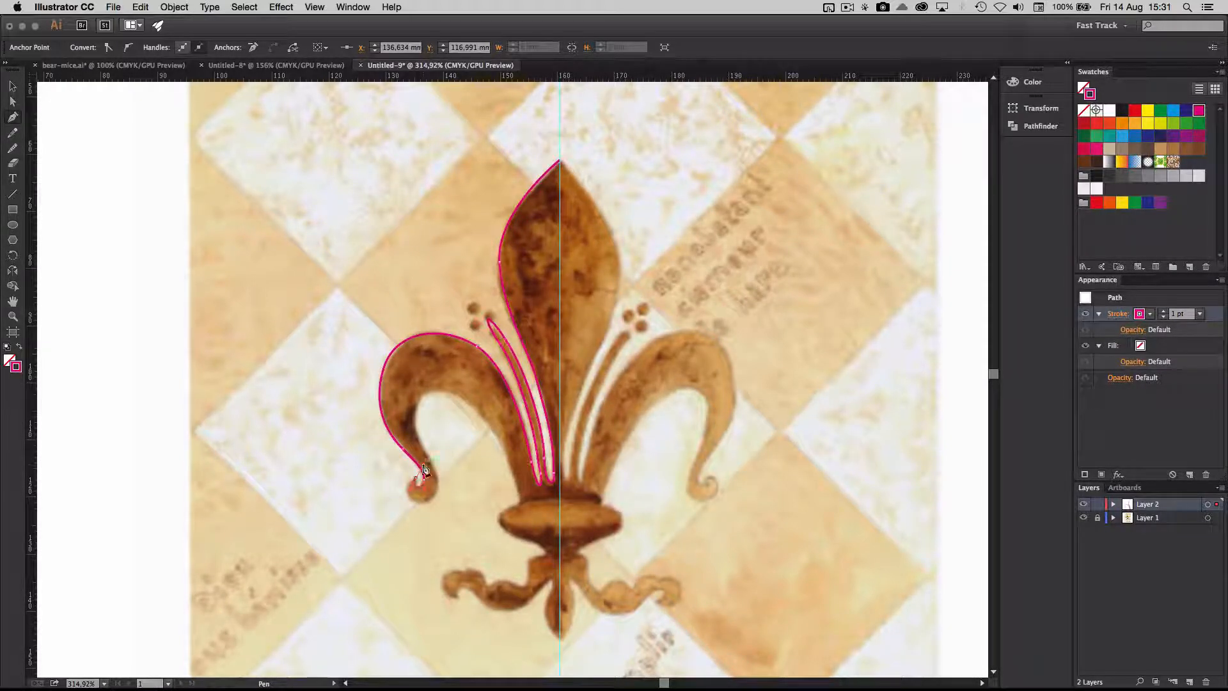
{"action": "mouse_move", "coordinate": [420, 477]}
{"action": "left_mouse_down"}
{"action": "mouse_move", "coordinate": [376, 519]}
{"action": "mouse_move", "coordinate": [363, 481]}
{"action": "mouse_move", "coordinate": [390, 440]}
{"action": "mouse_move", "coordinate": [417, 479]}
{"action": "left_mouse_up"}
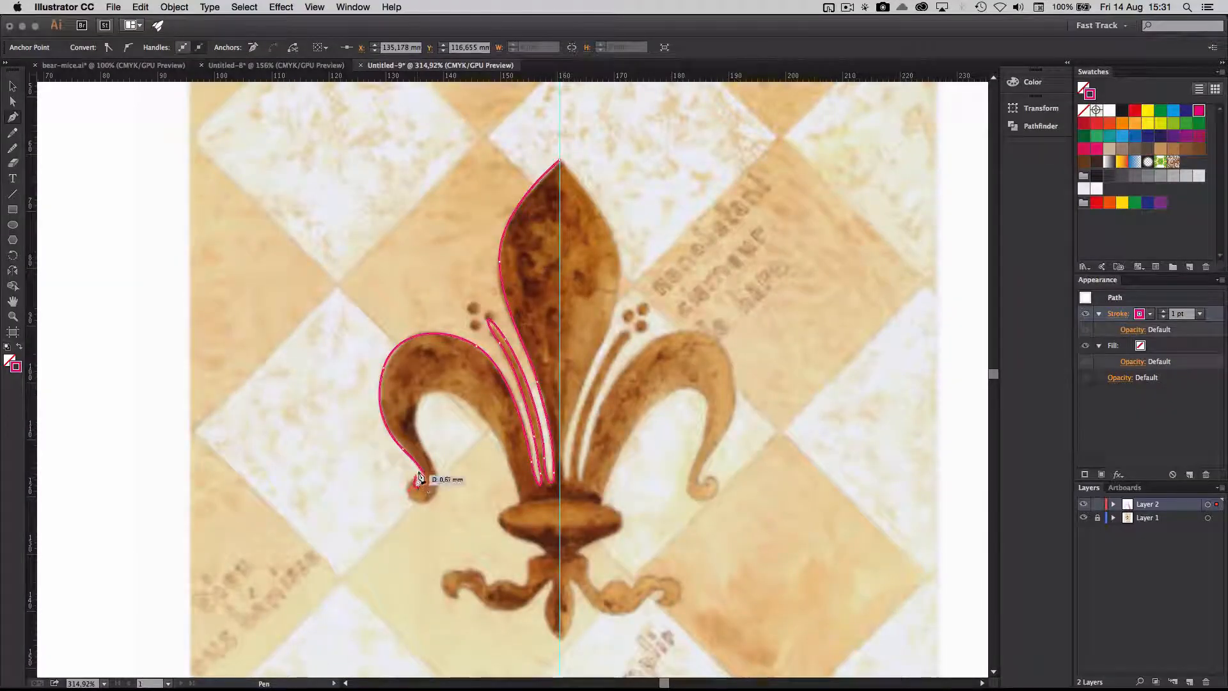
{"action": "left_click_drag", "start_coordinate": [419, 477], "coordinate": [417, 508]}
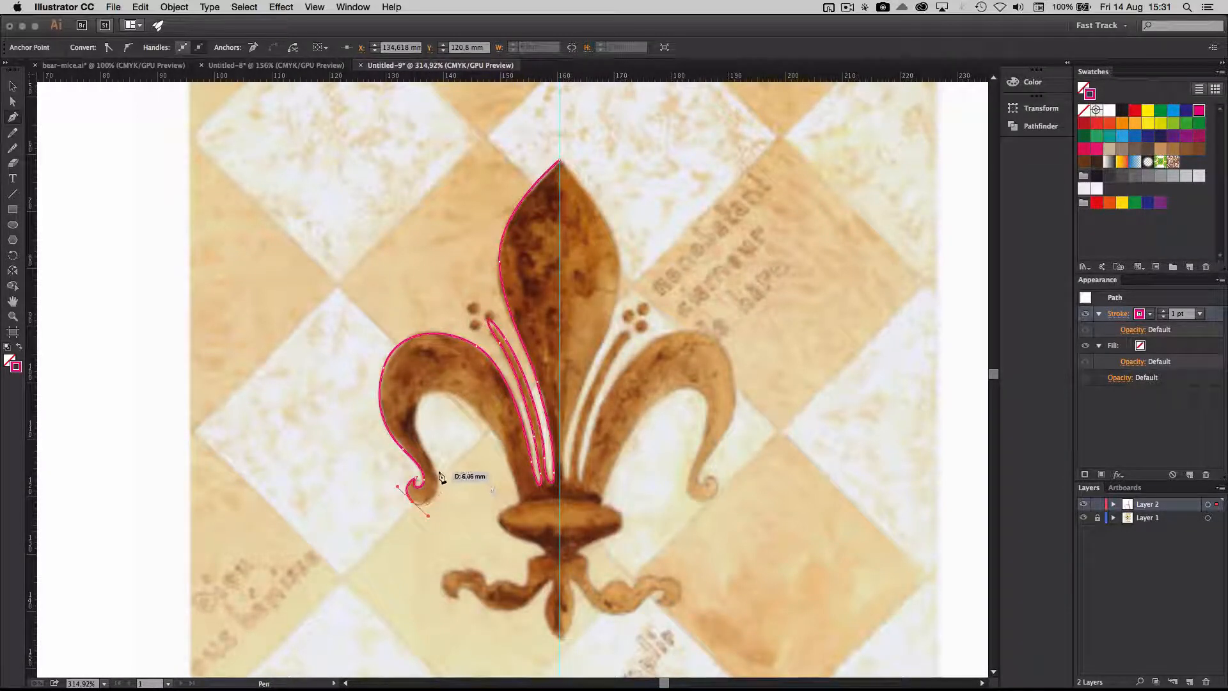
- Continue the path up from the curl and along the side petal's inner edge, ending in a corner point at the central collar
{"action": "left_click_drag", "start_coordinate": [437, 473], "coordinate": [429, 453]}
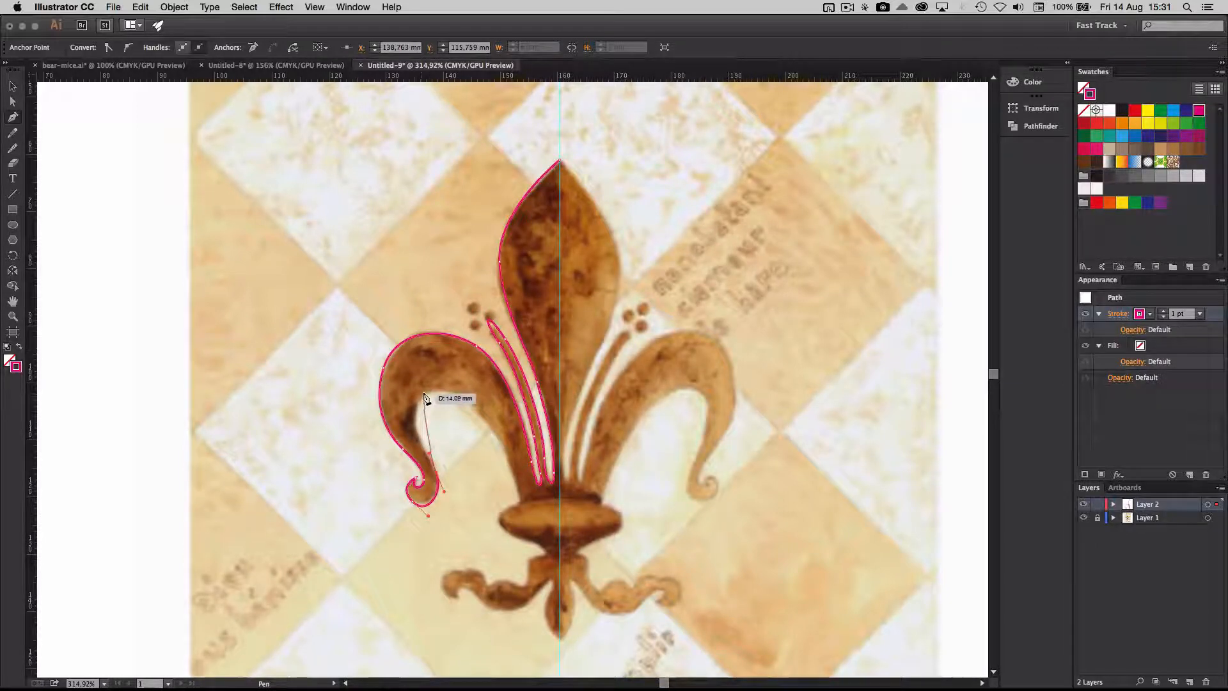
{"action": "left_click_drag", "start_coordinate": [423, 394], "coordinate": [442, 380]}
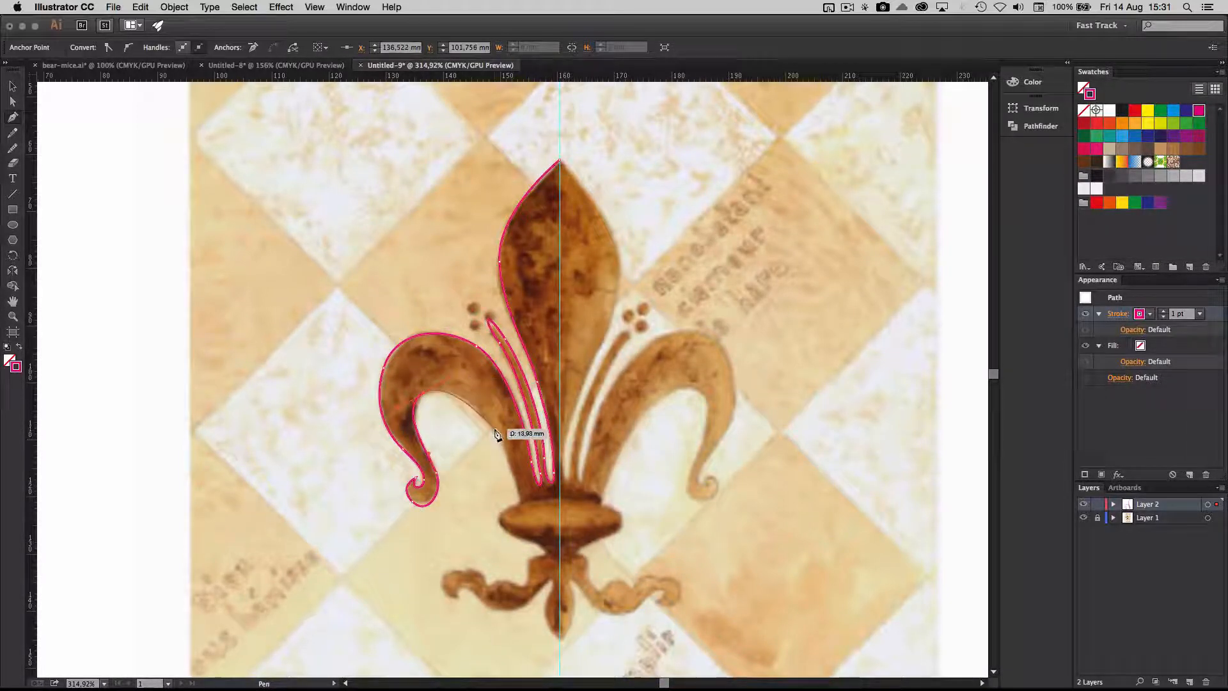
{"action": "left_click_drag", "start_coordinate": [495, 431], "coordinate": [510, 472]}
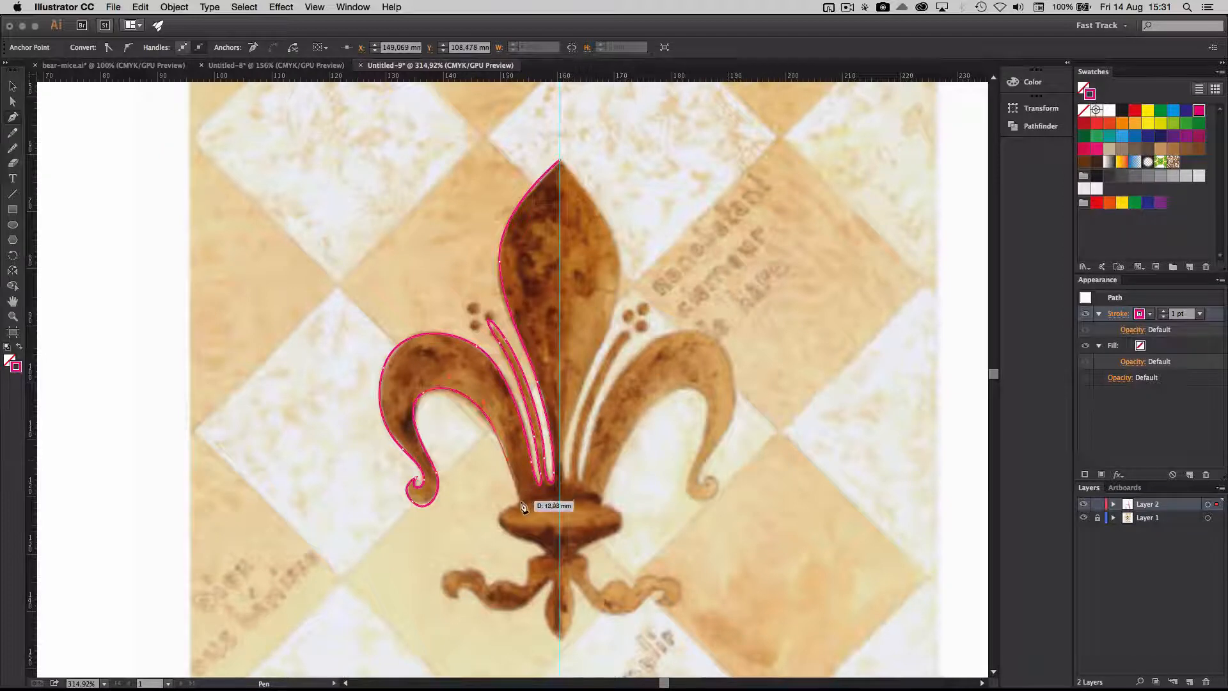
{"action": "left_click", "coordinate": [522, 505]}
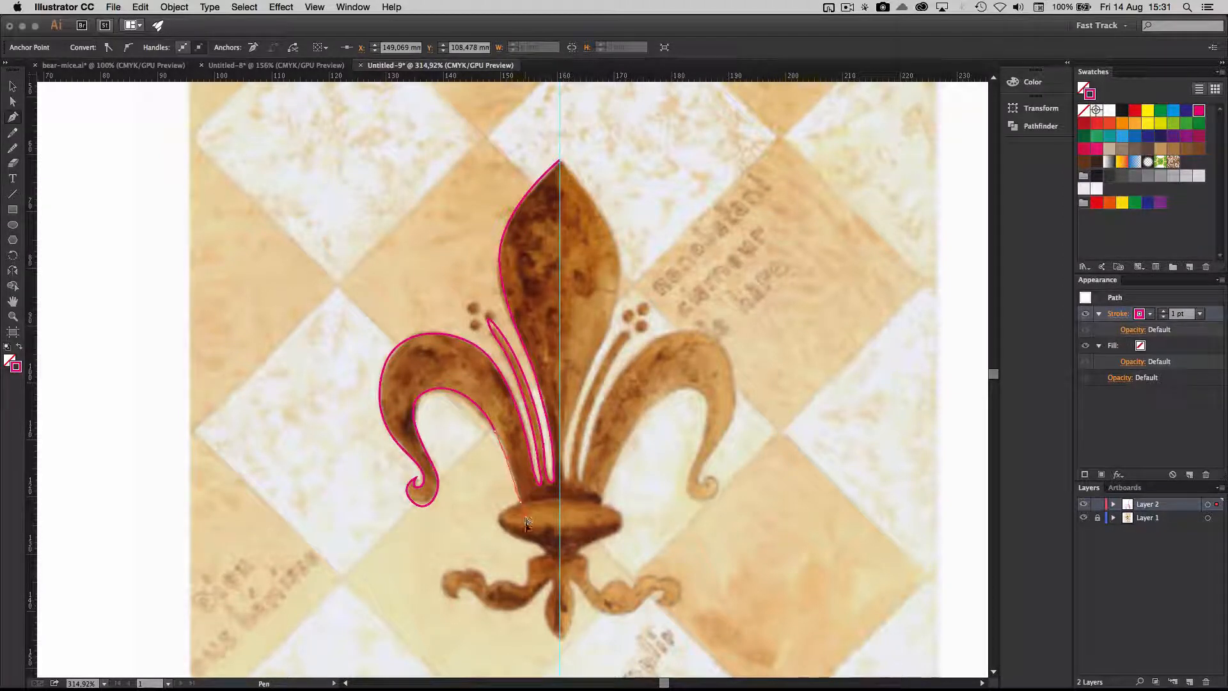
{"action": "left_click_drag", "start_coordinate": [523, 525], "coordinate": [524, 527]}
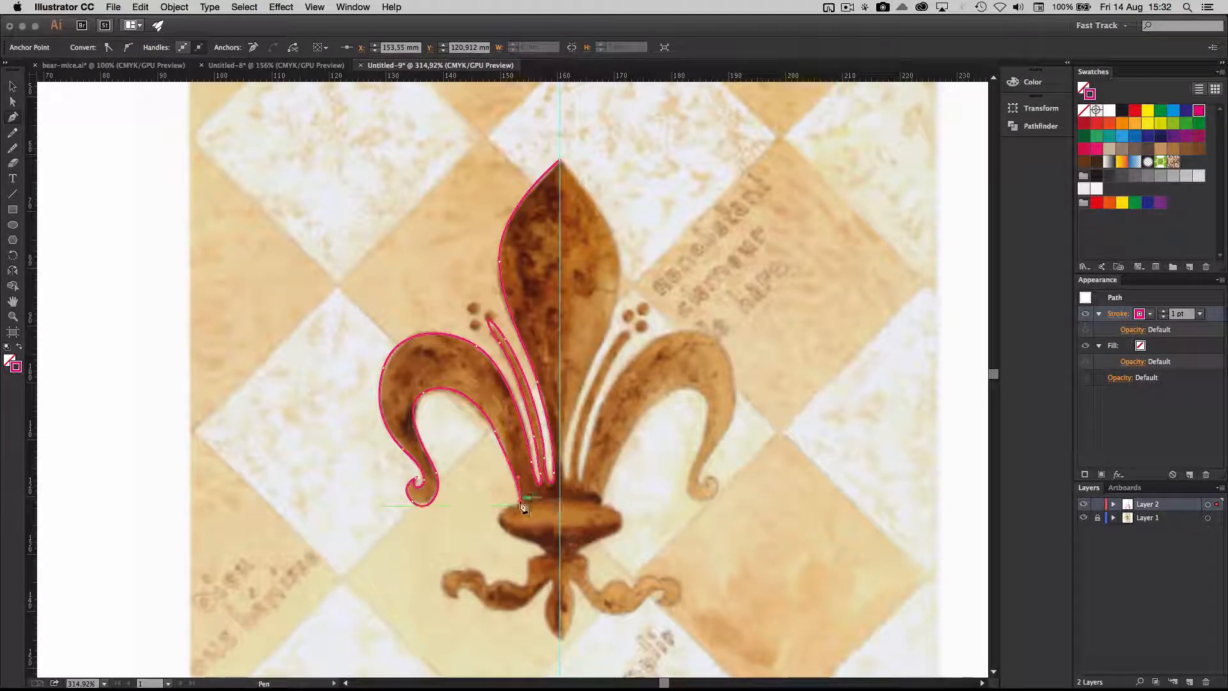
- Trace the left half of the collar and the outline of the lower-left scroll with the Pen tool
{"action": "mouse_move", "coordinate": [522, 505]}
{"action": "left_mouse_down"}
{"action": "mouse_move", "coordinate": [498, 528]}
{"action": "mouse_move", "coordinate": [548, 544]}
{"action": "mouse_move", "coordinate": [524, 587]}
{"action": "mouse_move", "coordinate": [457, 570]}
{"action": "mouse_move", "coordinate": [445, 584]}
{"action": "mouse_move", "coordinate": [471, 602]}
{"action": "mouse_move", "coordinate": [458, 575]}
{"action": "mouse_move", "coordinate": [494, 609]}
{"action": "left_mouse_up"}
{"action": "left_click", "coordinate": [546, 556]}
{"action": "left_click", "coordinate": [529, 563]}
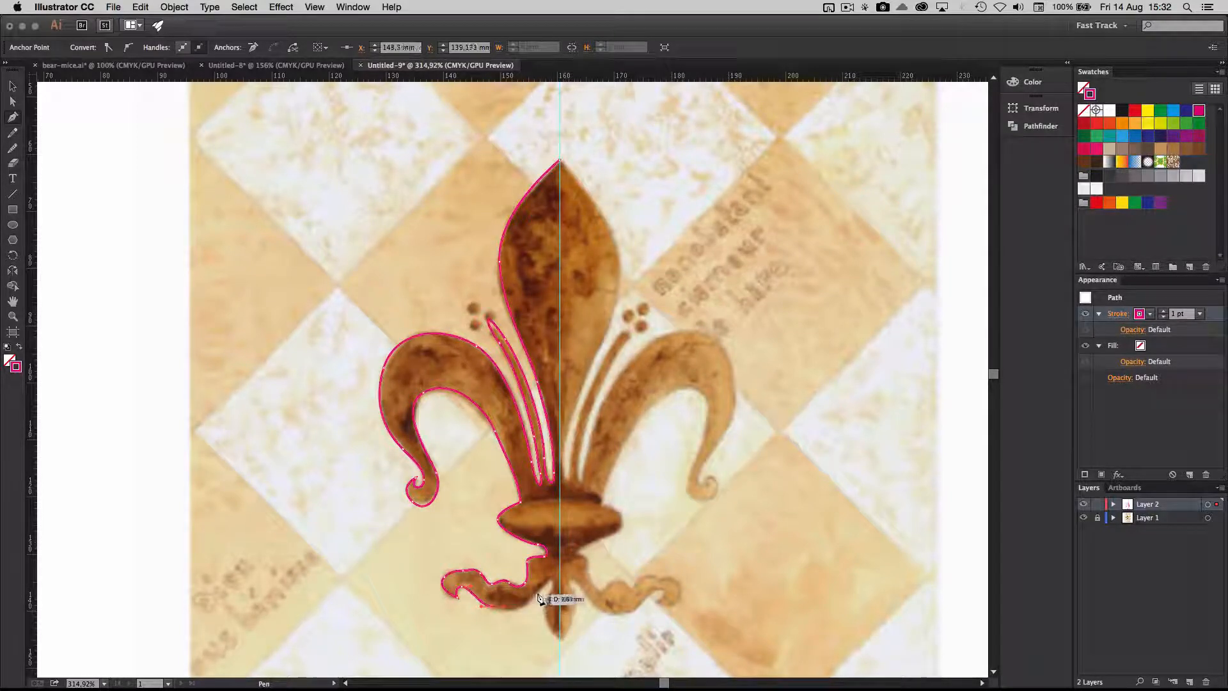
- Trace the left edge of the small bottom petal, end the path at its tip on the guide, and deselect it
{"action": "left_click_drag", "start_coordinate": [549, 579], "coordinate": [562, 643]}
{"action": "left_click", "coordinate": [560, 639]}
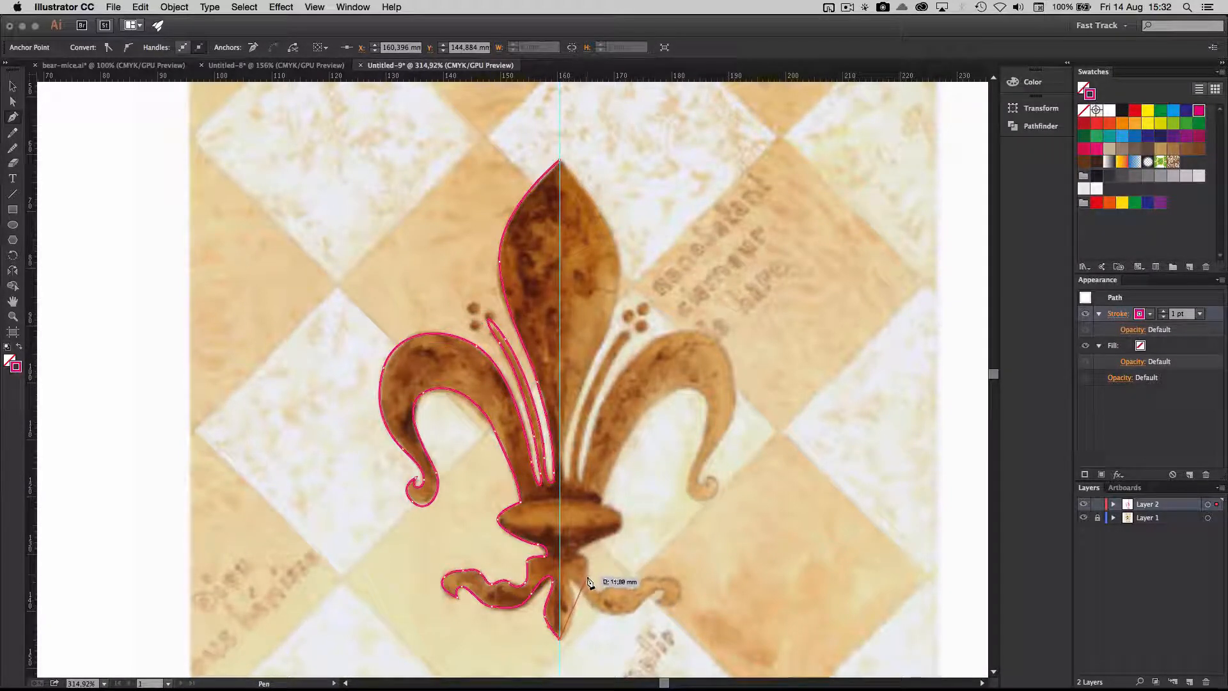
{"action": "key", "text": "v"}
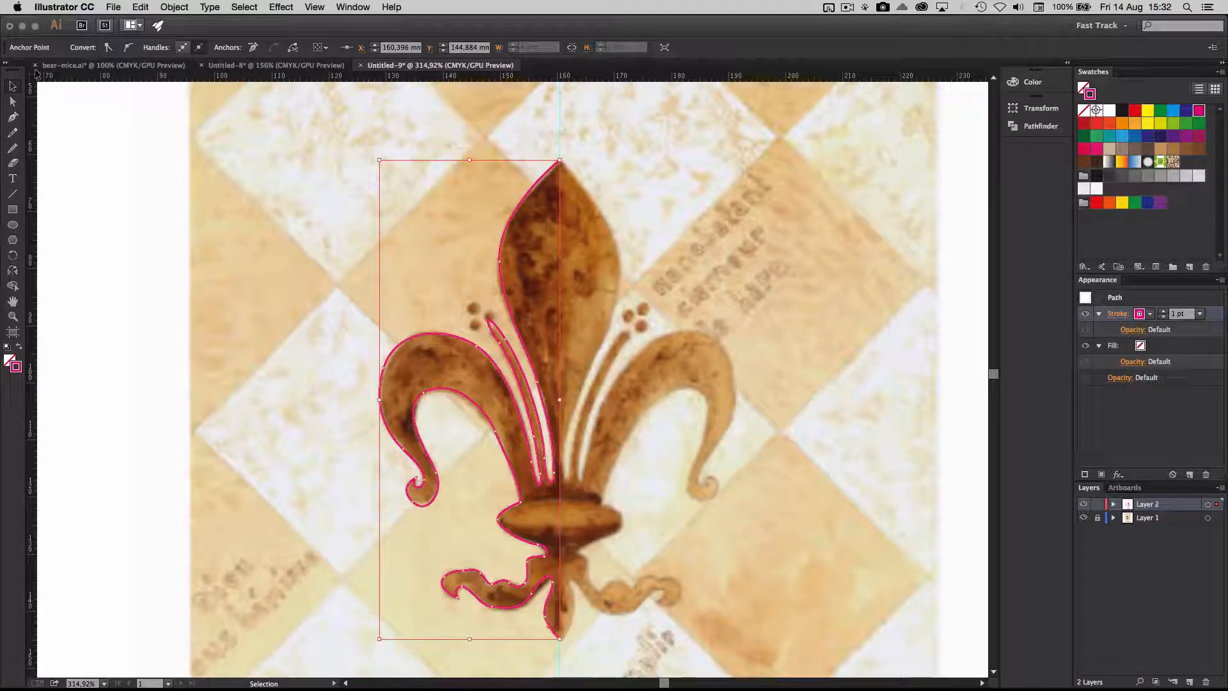
{"action": "left_click", "coordinate": [637, 249]}
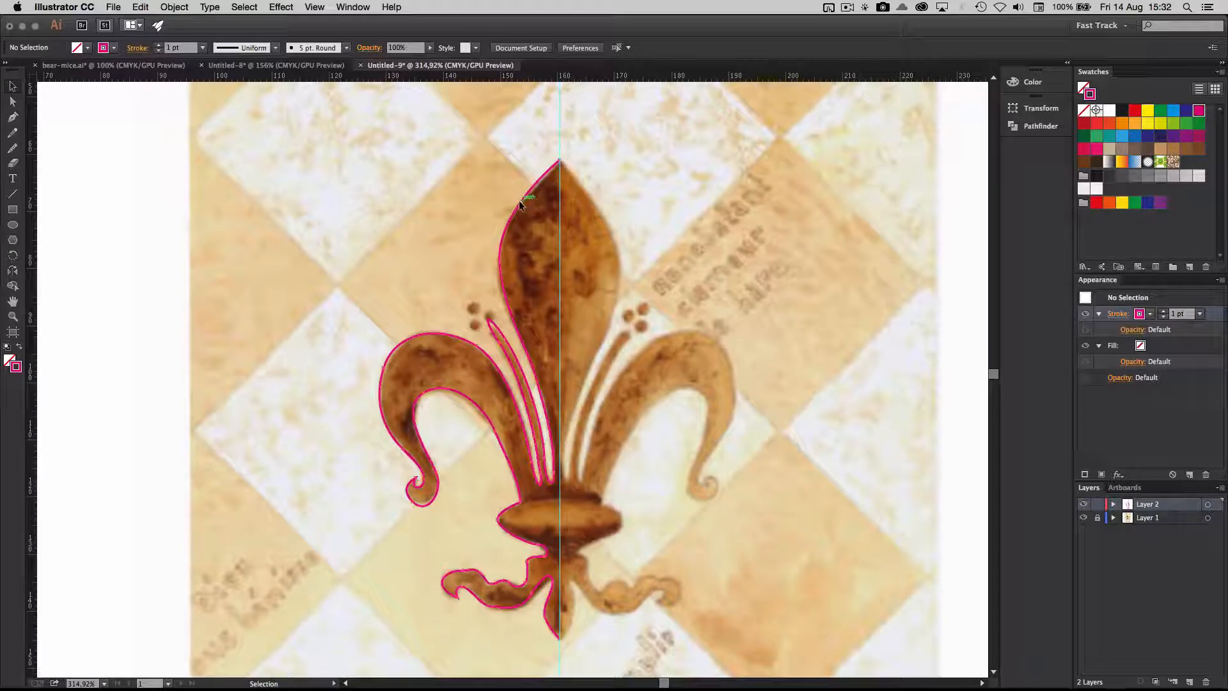
{"action": "left_click_drag", "start_coordinate": [519, 205], "coordinate": [672, 323]}
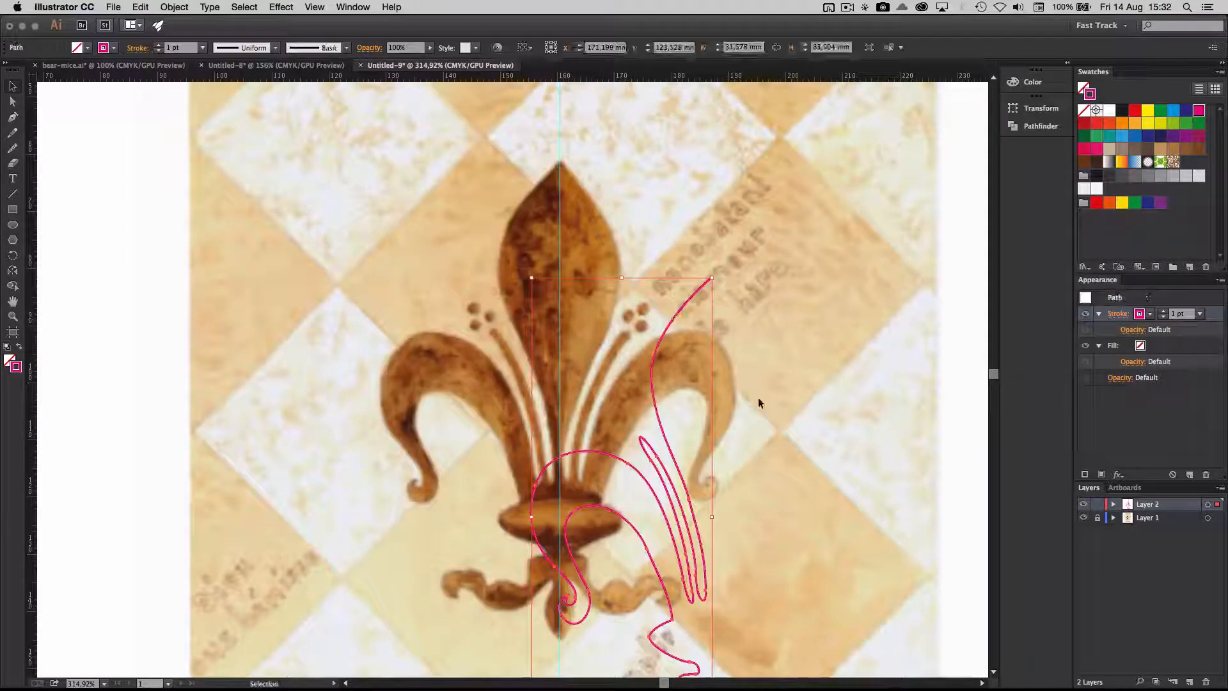
{"action": "key", "text": "super+z"}
{"action": "key", "text": "v"}
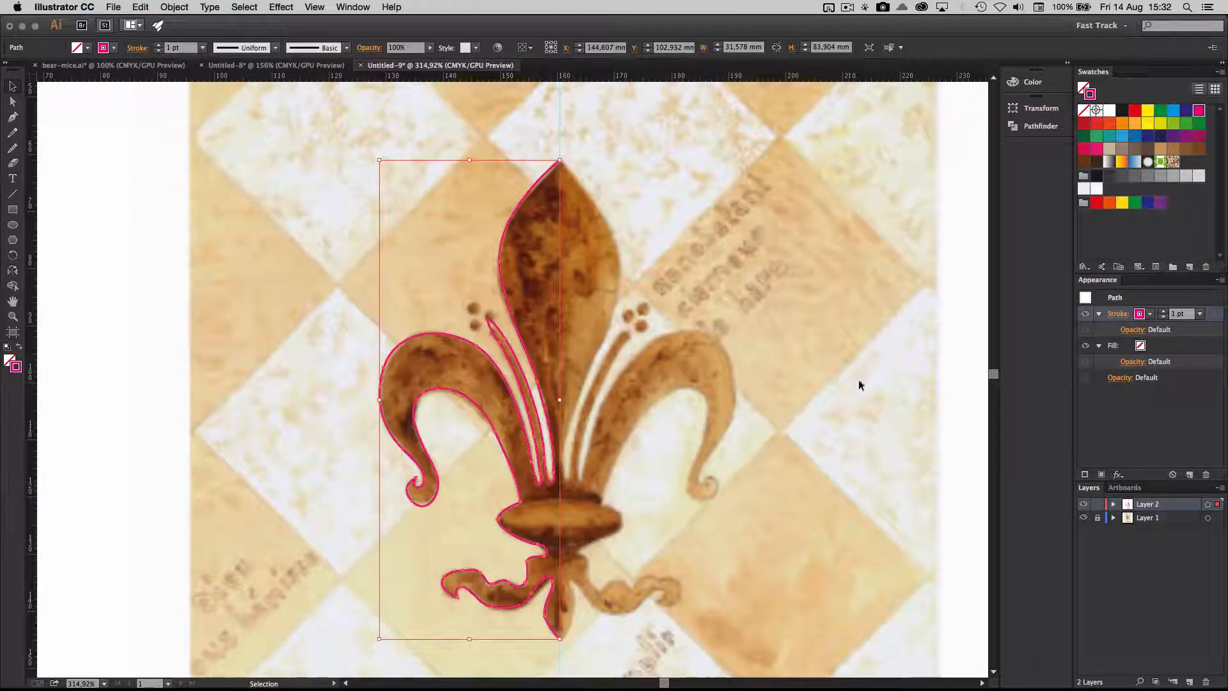
- Hide Layer 1 with the reference image and deselect the traced path
{"action": "left_click", "coordinate": [1084, 517]}
{"action": "left_click", "coordinate": [768, 349]}
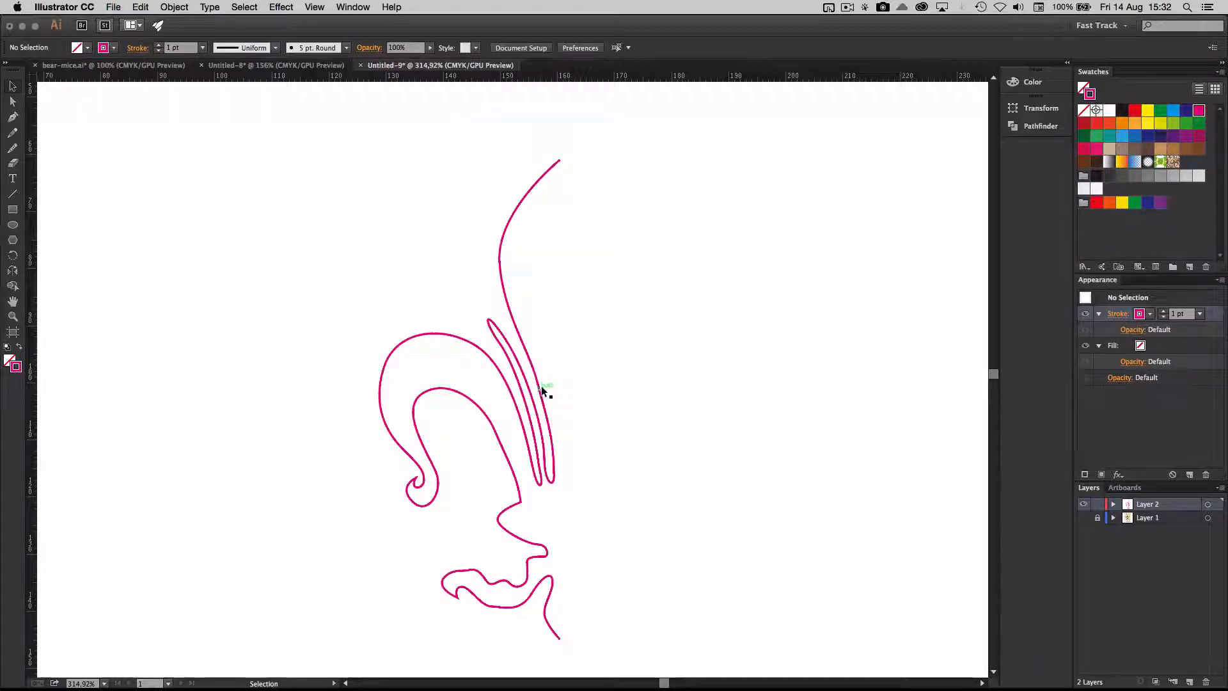
- Smooth the traced path around the side petal and thin stem with the Smooth tool
{"action": "left_click_drag", "start_coordinate": [539, 390], "coordinate": [82, 189]}
{"action": "key", "text": "super+z"}
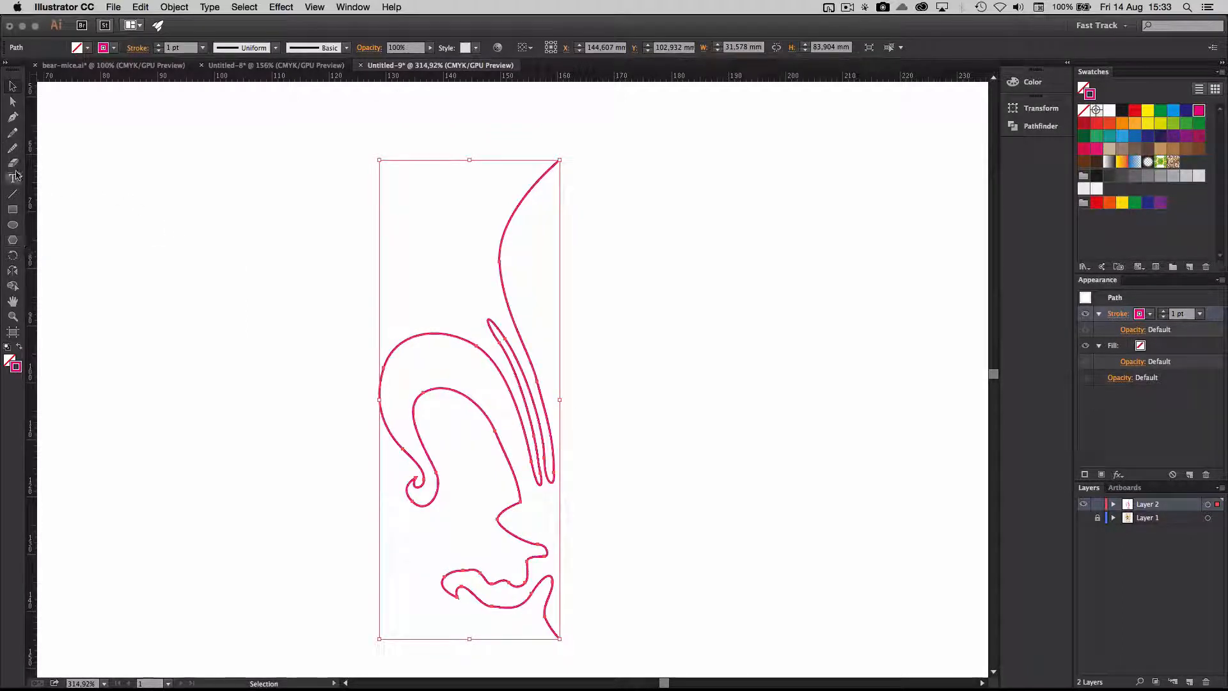
{"action": "left_click", "coordinate": [12, 148]}
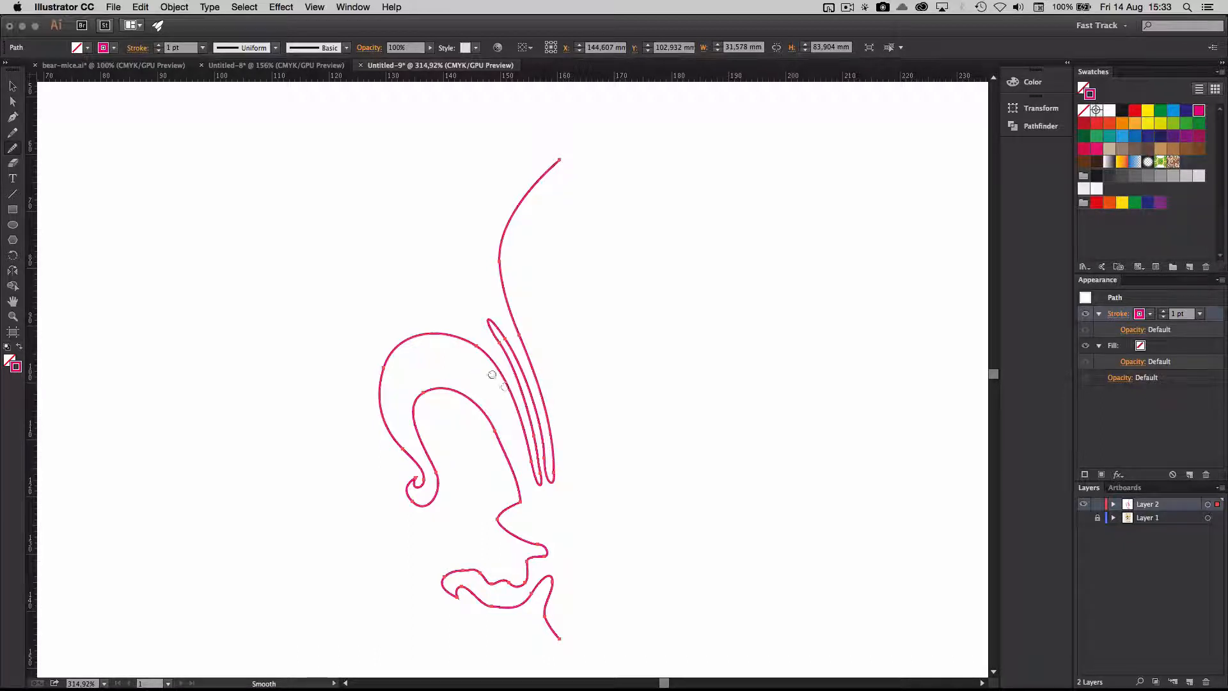
{"action": "mouse_move", "coordinate": [474, 344]}
{"action": "left_mouse_down"}
{"action": "mouse_move", "coordinate": [493, 362]}
{"action": "mouse_move", "coordinate": [494, 431]}
{"action": "mouse_move", "coordinate": [538, 467]}
{"action": "left_mouse_up"}
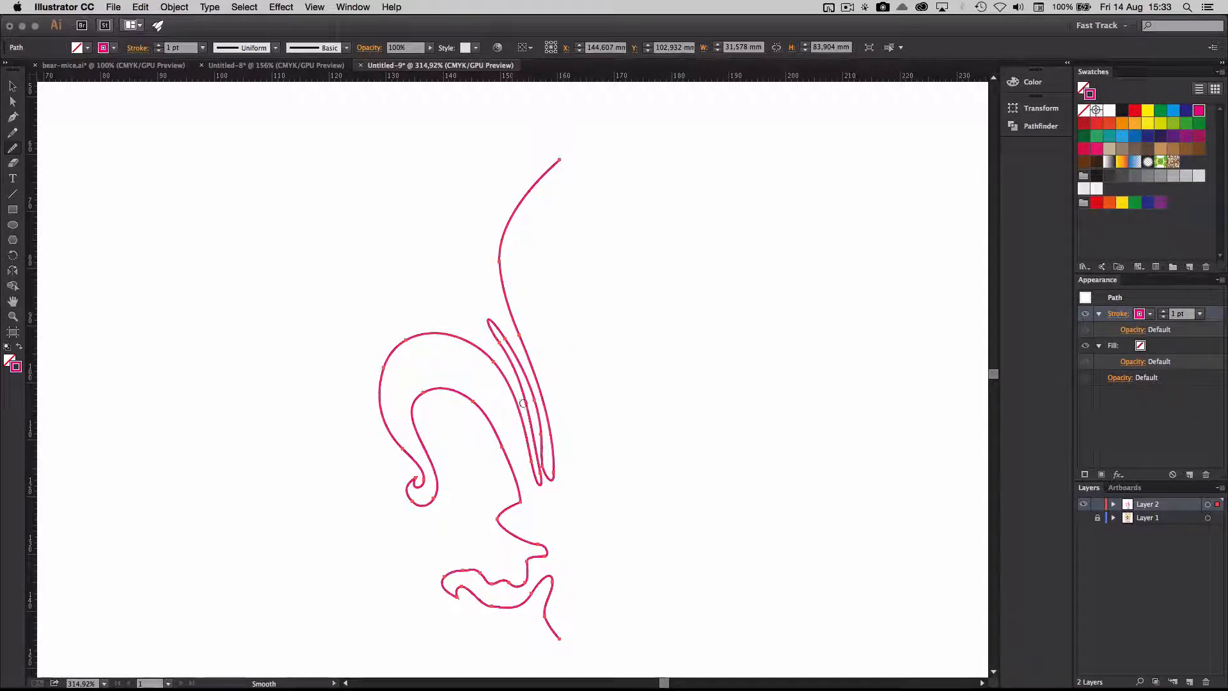
- Change the traced path's stroke colour to yellow so its anchor points stand out near the stem base
{"action": "key", "text": "z"}
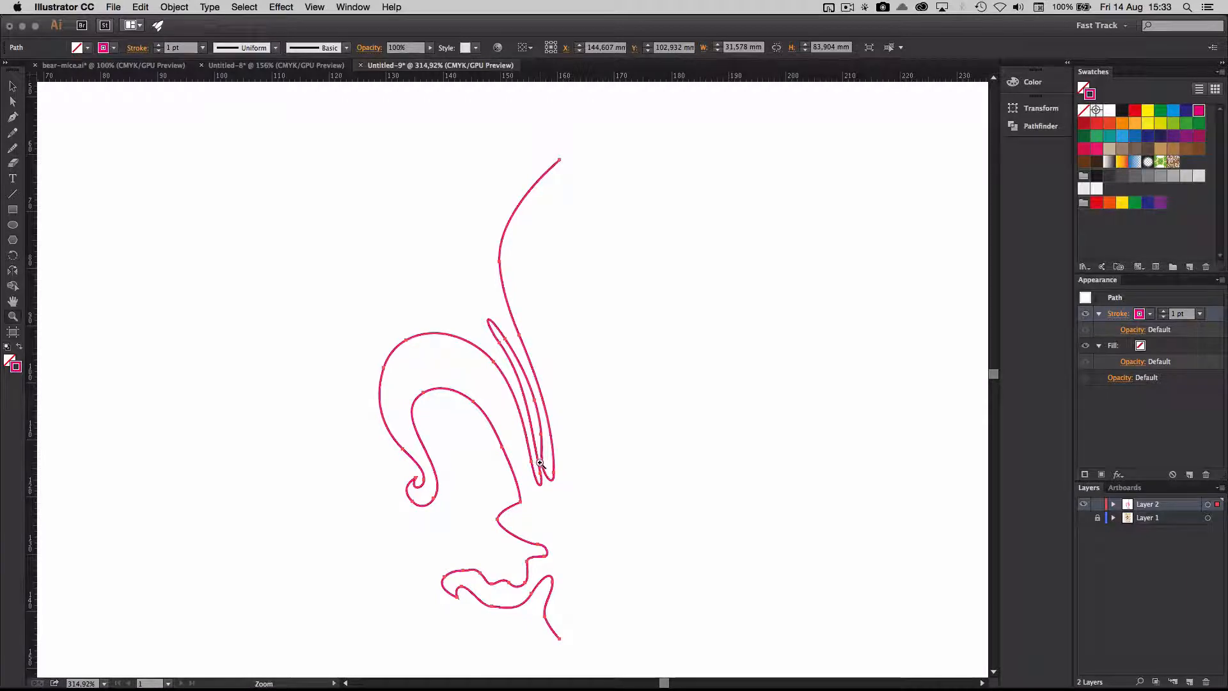
{"action": "left_click_drag", "start_coordinate": [540, 462], "coordinate": [573, 487]}
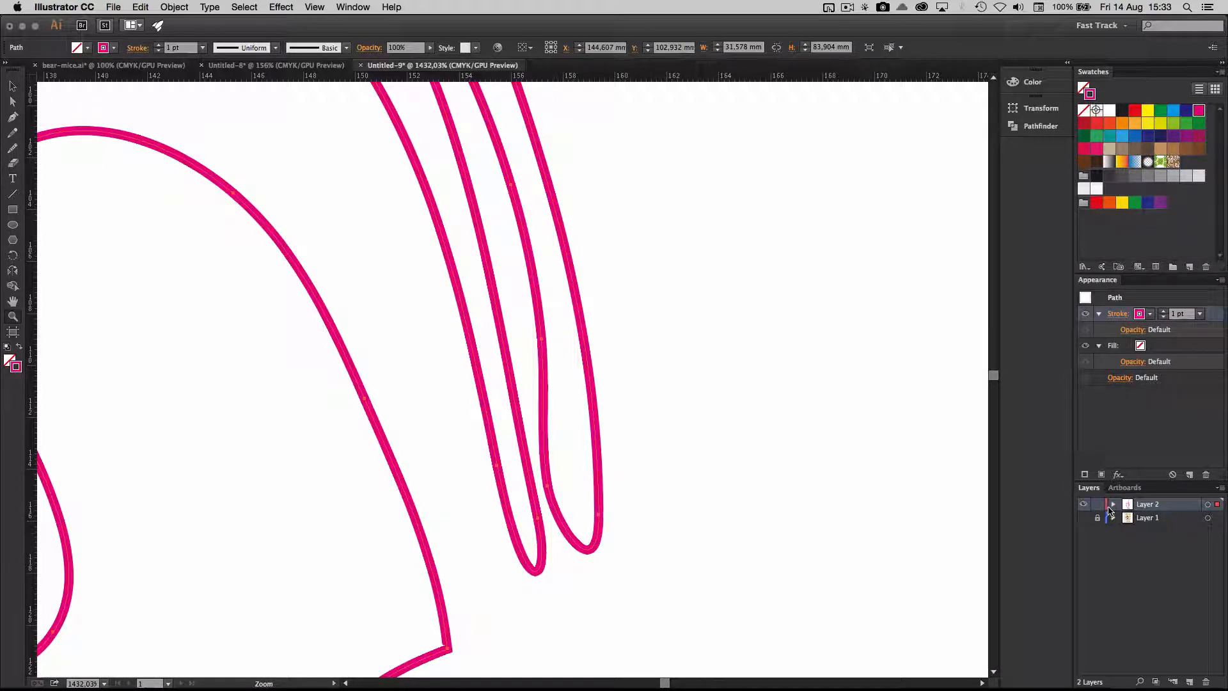
{"action": "left_click", "coordinate": [1150, 315]}
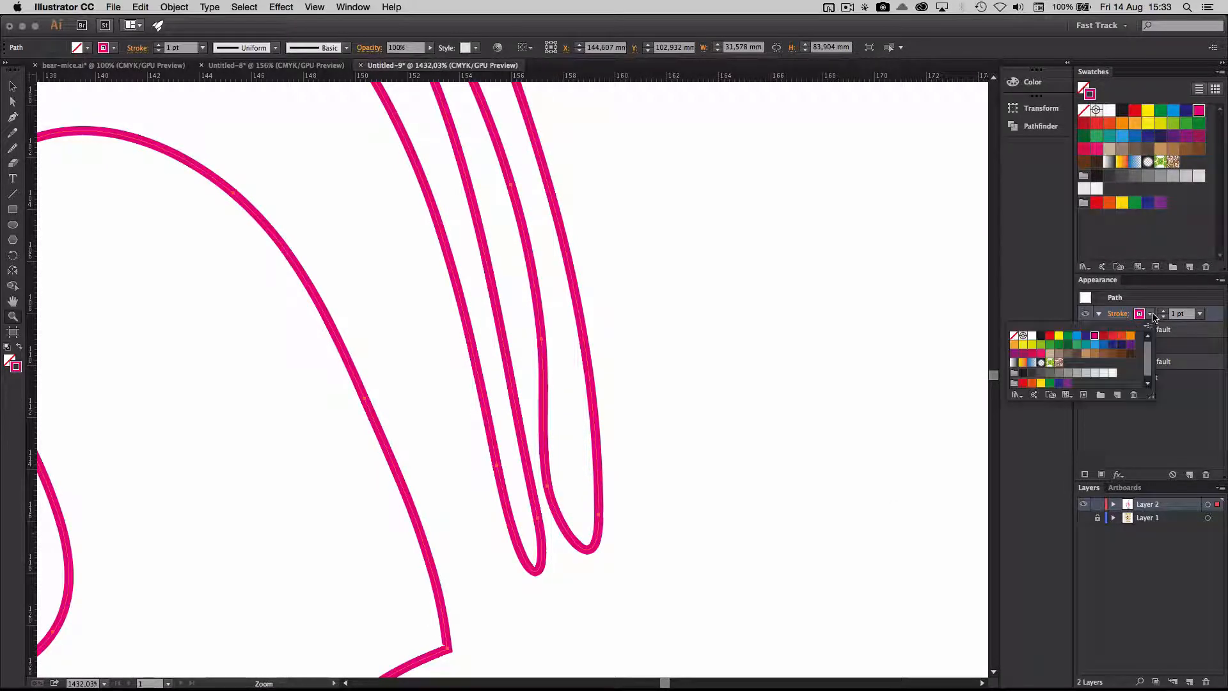
{"action": "left_click", "coordinate": [1059, 336]}
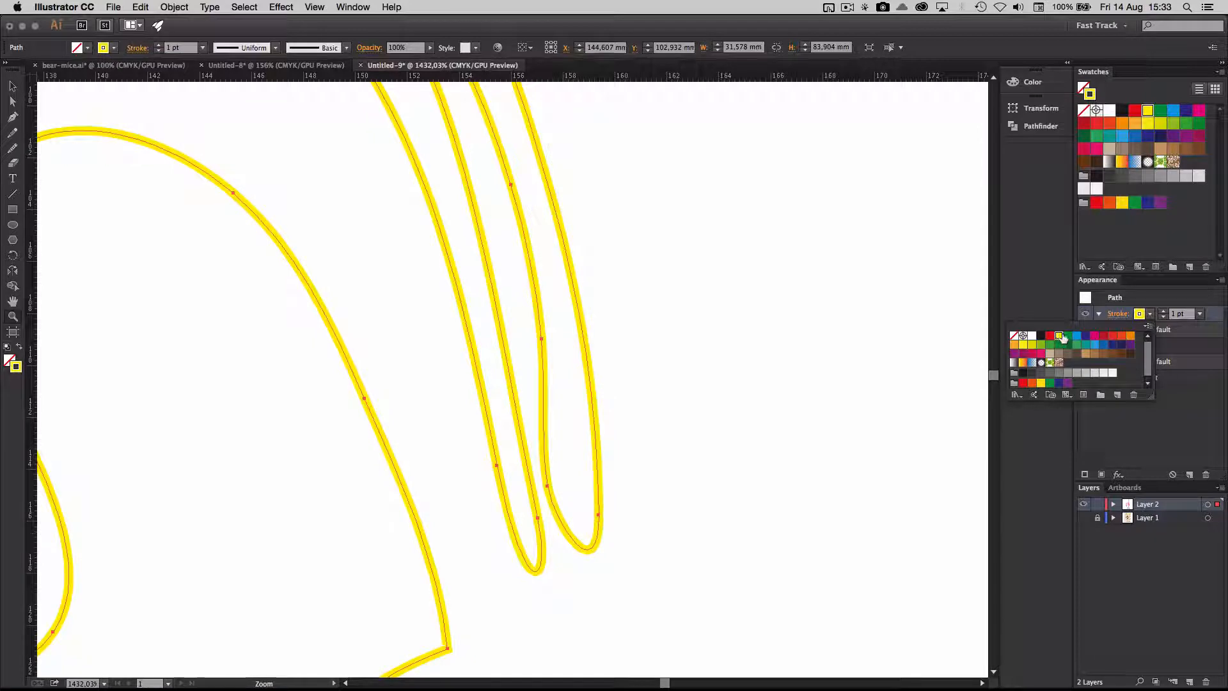
{"action": "left_click", "coordinate": [1145, 298]}
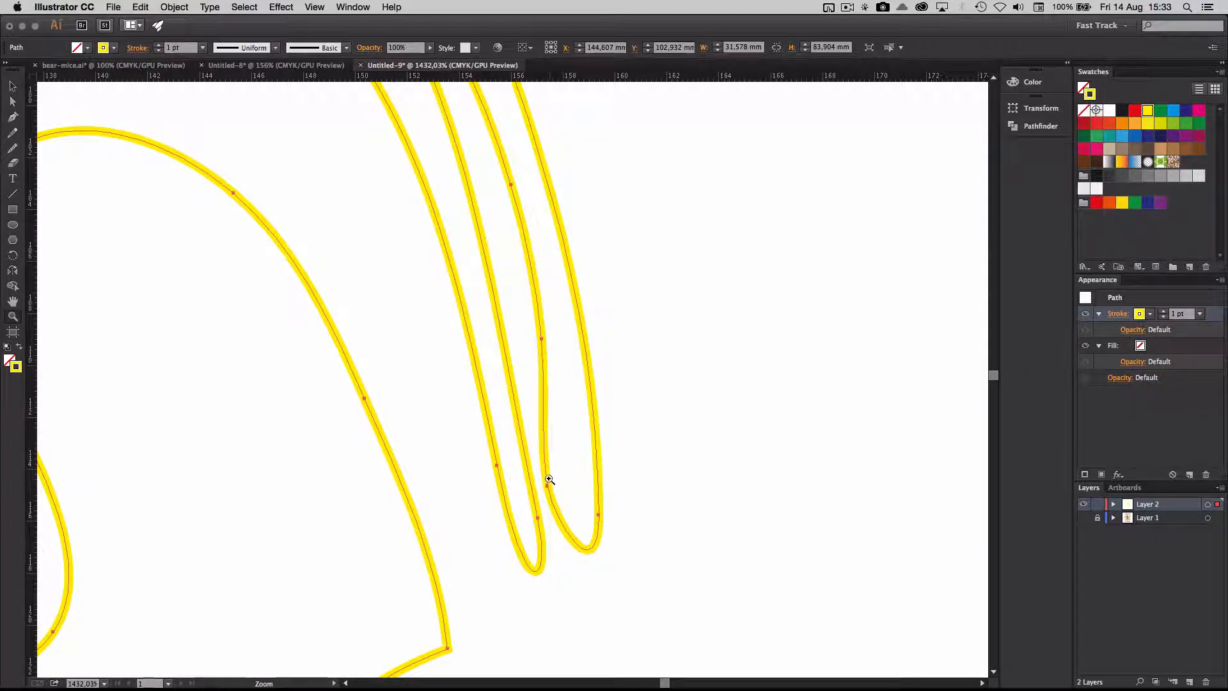
- Straighten the wavy inner edge of the thin stem by moving its anchor points and a direction handle with Direct Selection
{"action": "key", "text": "a"}
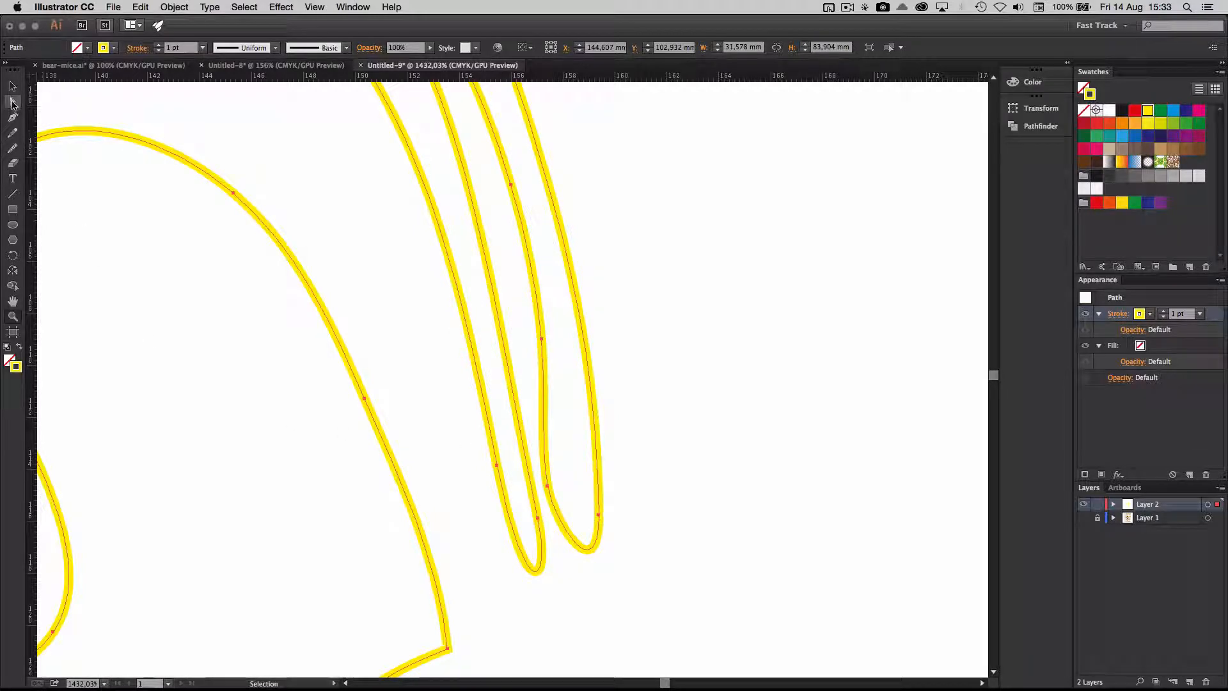
{"action": "left_click", "coordinate": [568, 452]}
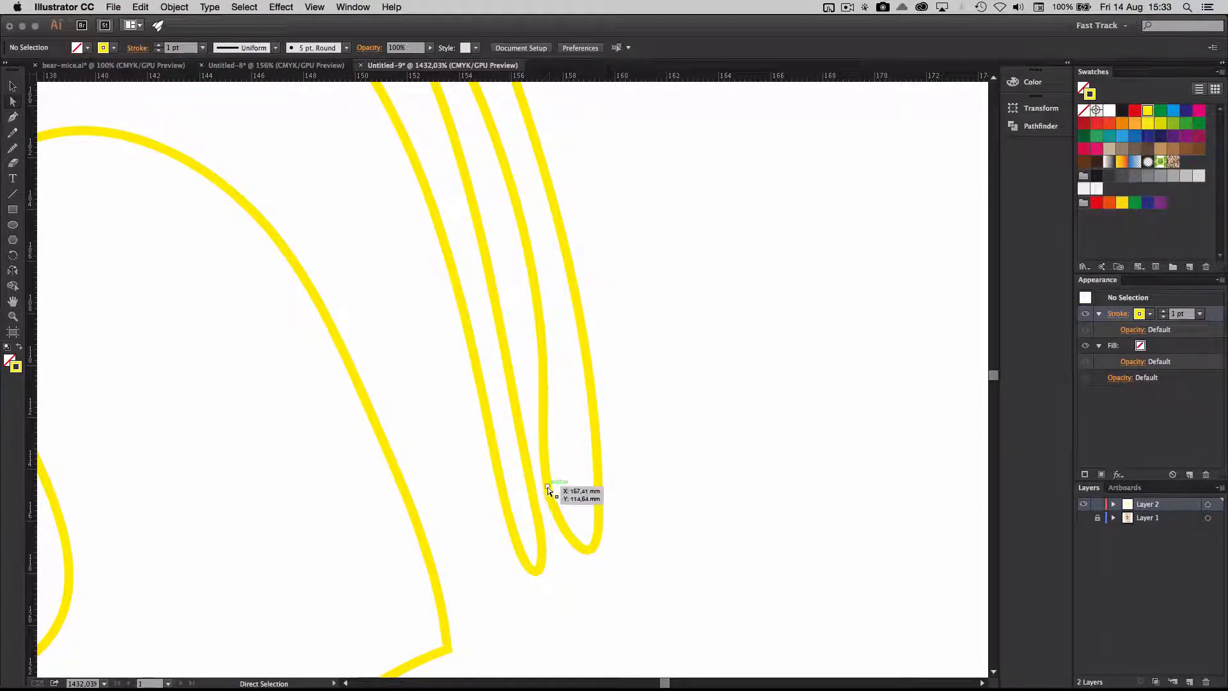
{"action": "left_click_drag", "start_coordinate": [547, 487], "coordinate": [569, 476]}
{"action": "left_click_drag", "start_coordinate": [542, 339], "coordinate": [545, 339]}
{"action": "left_click_drag", "start_coordinate": [511, 188], "coordinate": [476, 227]}
{"action": "key", "text": "space"}
{"action": "left_click_drag", "start_coordinate": [566, 411], "coordinate": [553, 408]}
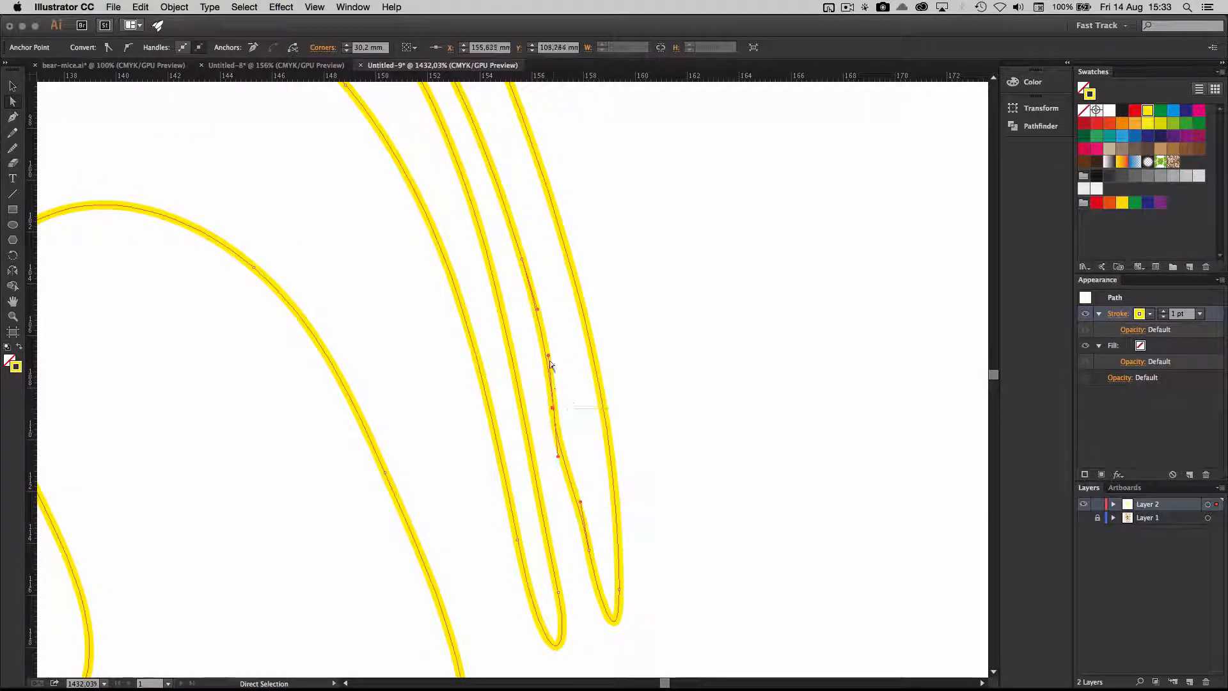
{"action": "left_click_drag", "start_coordinate": [550, 359], "coordinate": [543, 354]}
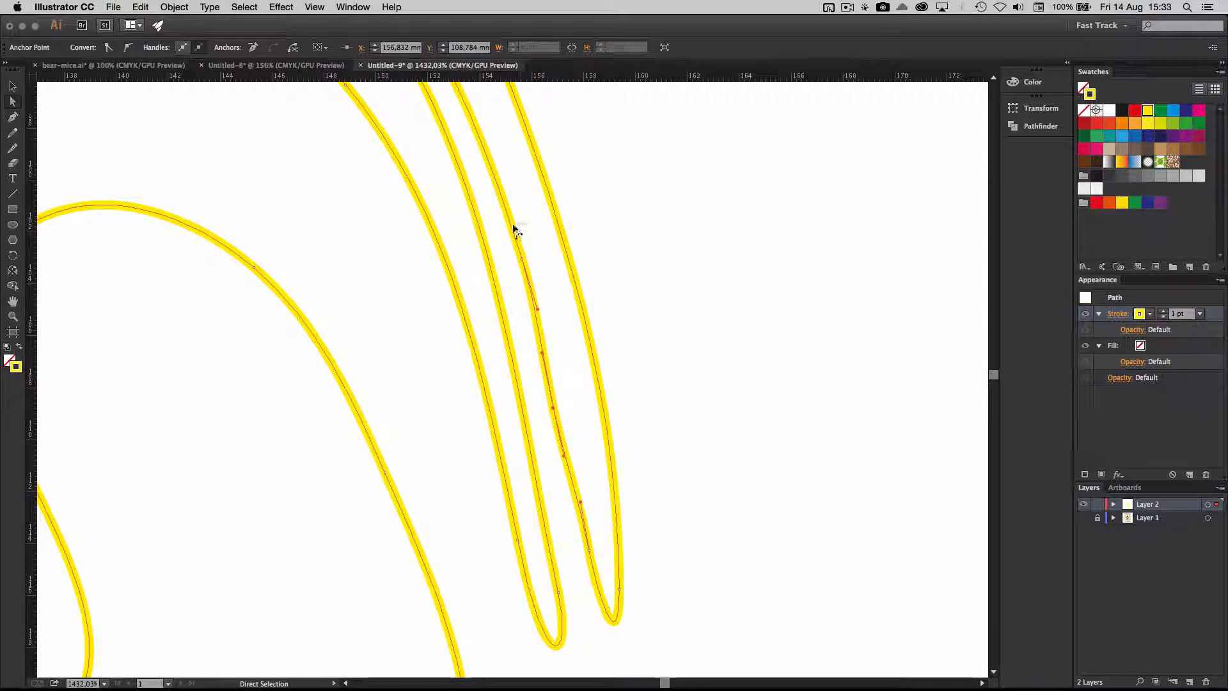
- Even out the thin stem's reshaped inner edge with several Smooth tool strokes
{"action": "left_click", "coordinate": [12, 147]}
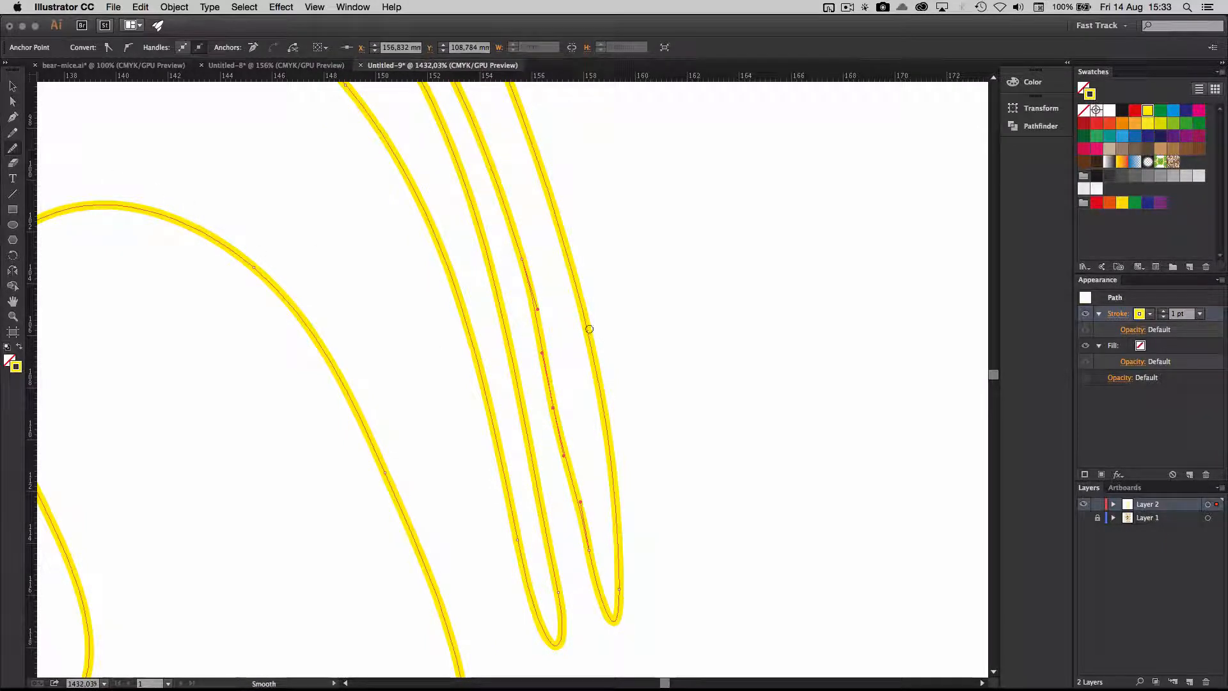
{"action": "mouse_move", "coordinate": [515, 243]}
{"action": "left_mouse_down"}
{"action": "mouse_move", "coordinate": [543, 317]}
{"action": "mouse_move", "coordinate": [526, 264]}
{"action": "mouse_move", "coordinate": [537, 335]}
{"action": "mouse_move", "coordinate": [521, 238]}
{"action": "mouse_move", "coordinate": [587, 562]}
{"action": "left_mouse_up"}
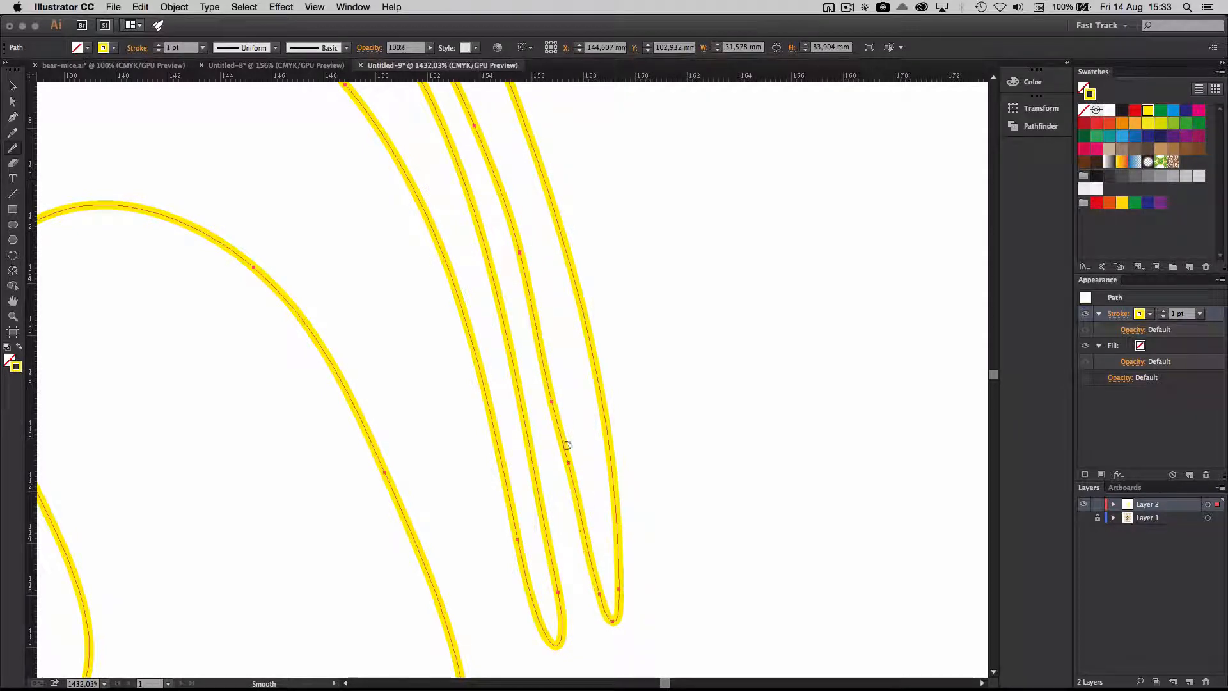
{"action": "left_click_drag", "start_coordinate": [565, 447], "coordinate": [575, 500]}
{"action": "left_click_drag", "start_coordinate": [519, 246], "coordinate": [524, 281]}
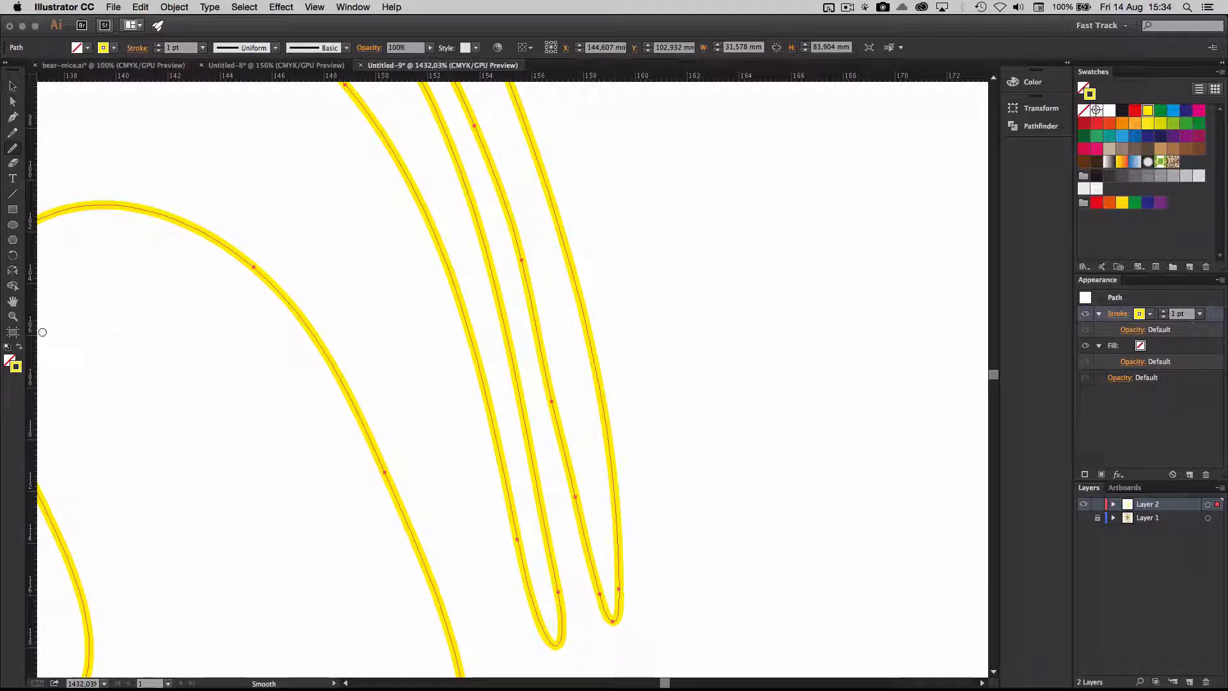
- Swap the traced half's fill and stroke, giving it a yellow fill and no stroke
{"action": "left_click", "coordinate": [12, 316]}
{"action": "left_click_drag", "start_coordinate": [449, 316], "coordinate": [293, 266]}
{"action": "key", "text": "space"}
{"action": "left_click_drag", "start_coordinate": [376, 176], "coordinate": [388, 252]}
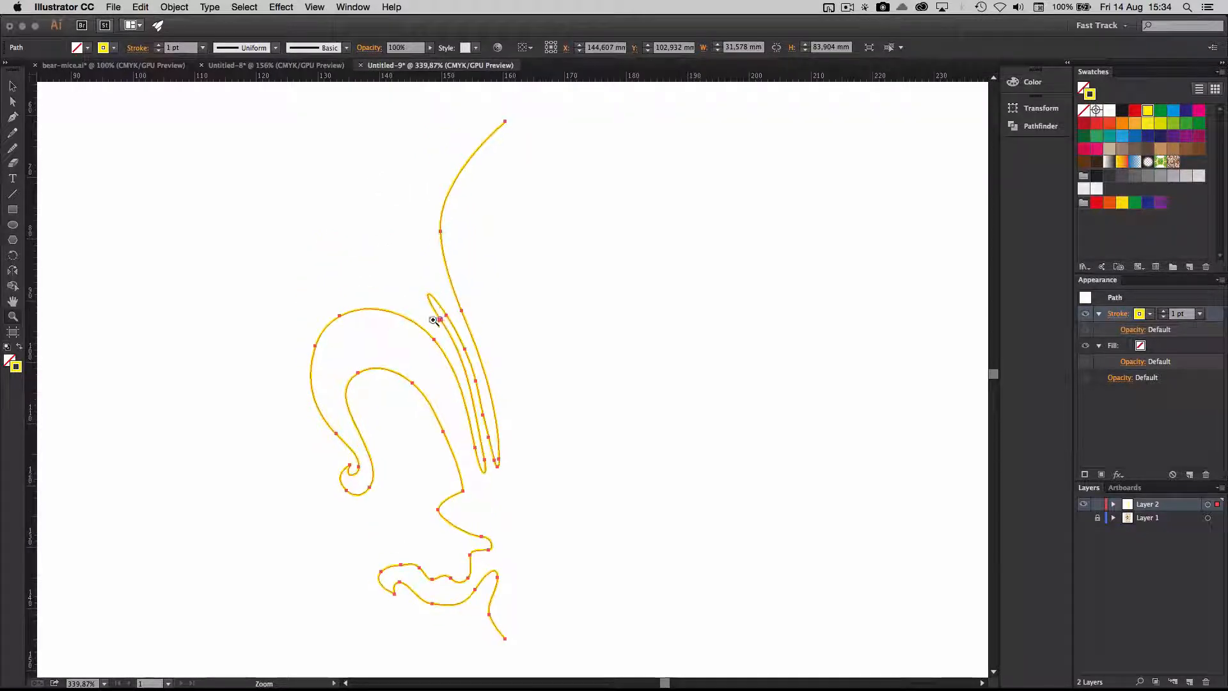
{"action": "left_click_drag", "start_coordinate": [431, 318], "coordinate": [407, 373]}
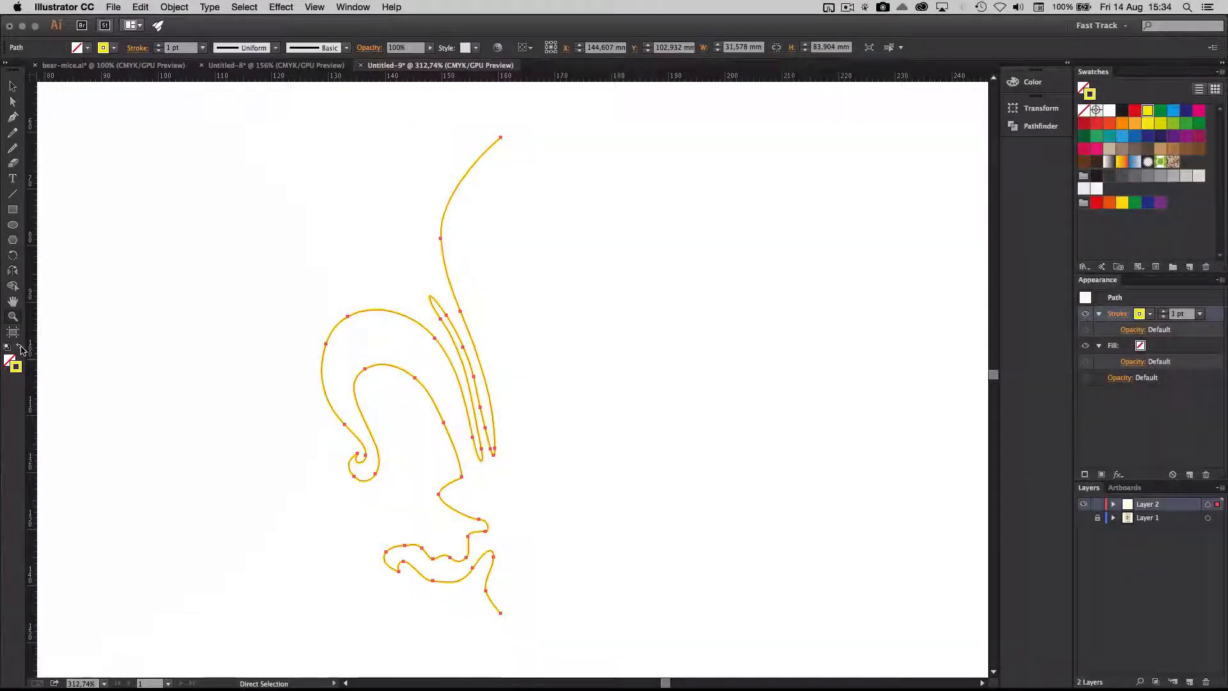
{"action": "left_click", "coordinate": [21, 350]}
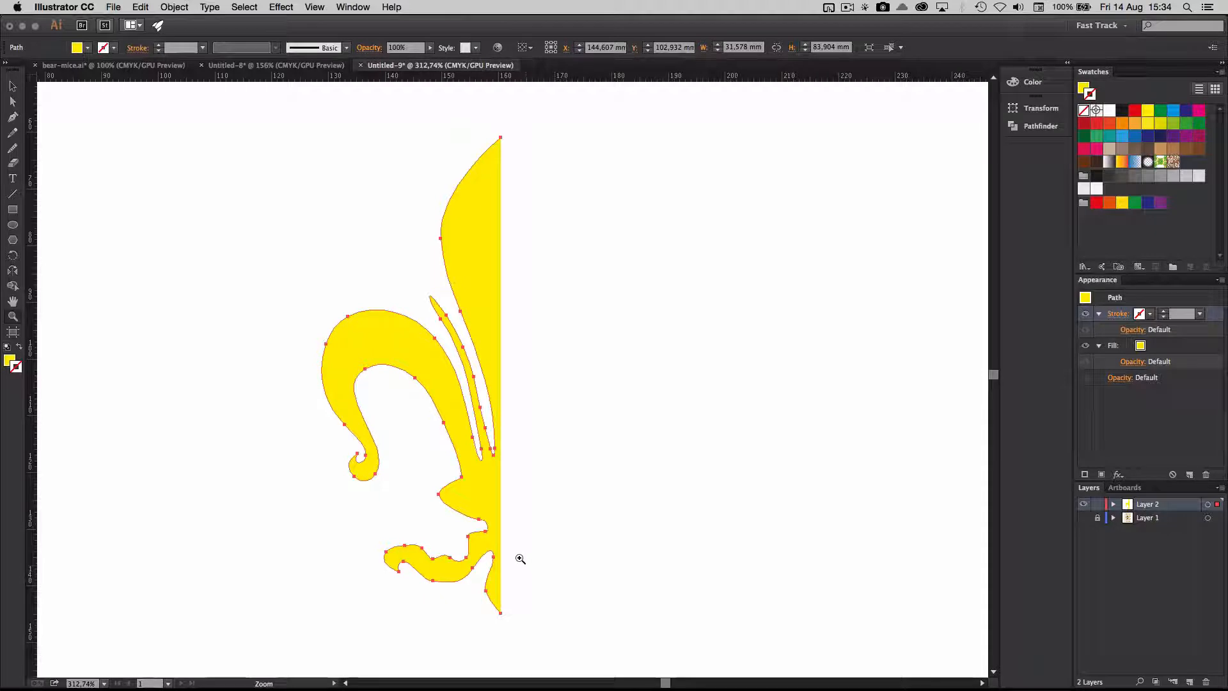
- Reflect a copy of the yellow left half across a vertical axis through its top anchor point to complete the fleur-de-lis
{"action": "key", "text": "v"}
{"action": "left_click", "coordinate": [643, 188]}
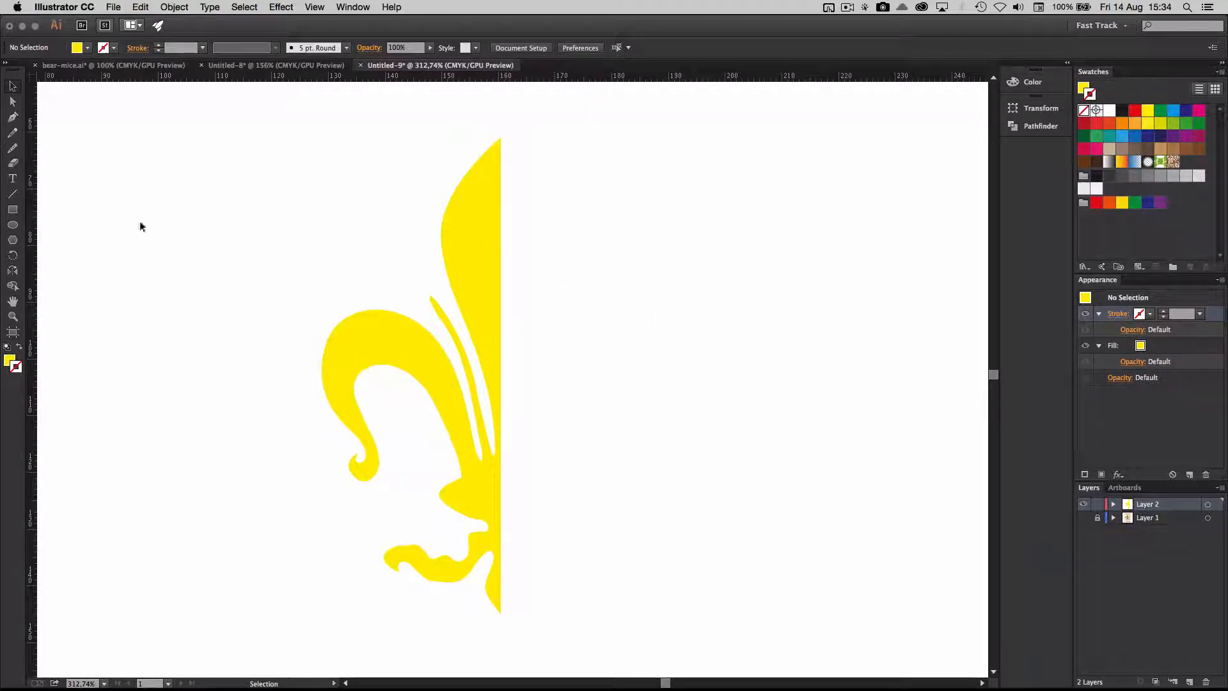
{"action": "left_click", "coordinate": [461, 219]}
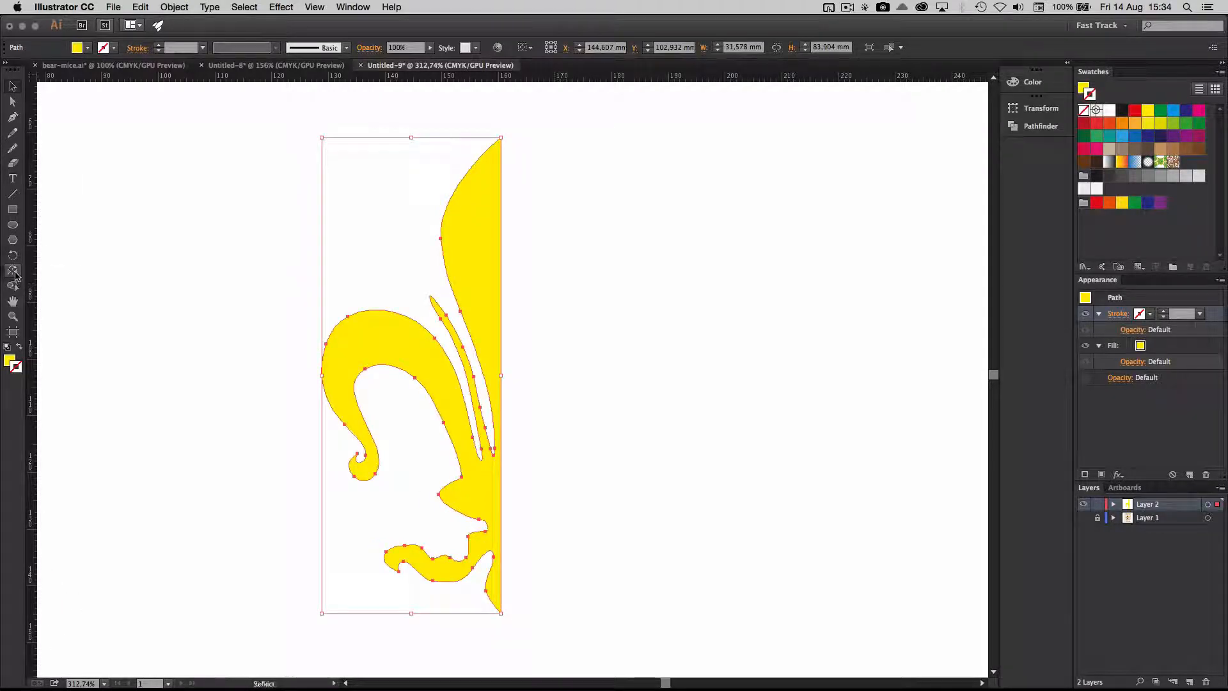
{"action": "left_click", "coordinate": [13, 272]}
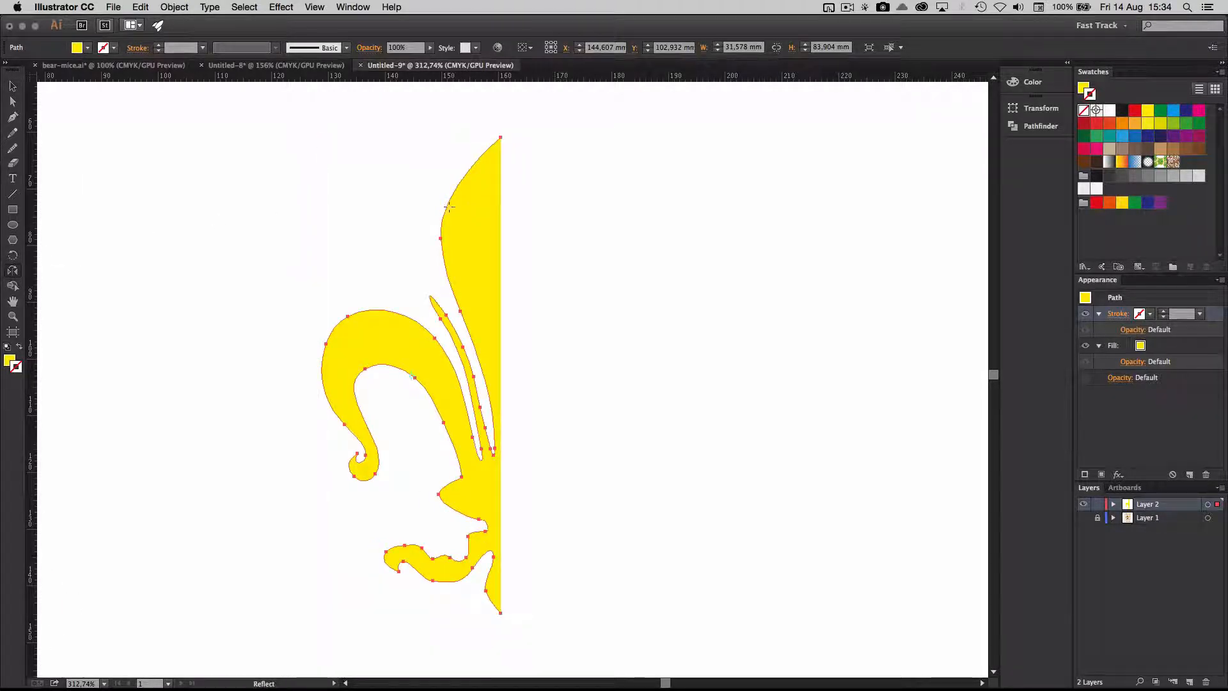
{"action": "left_click", "coordinate": [501, 138], "text": "alt"}
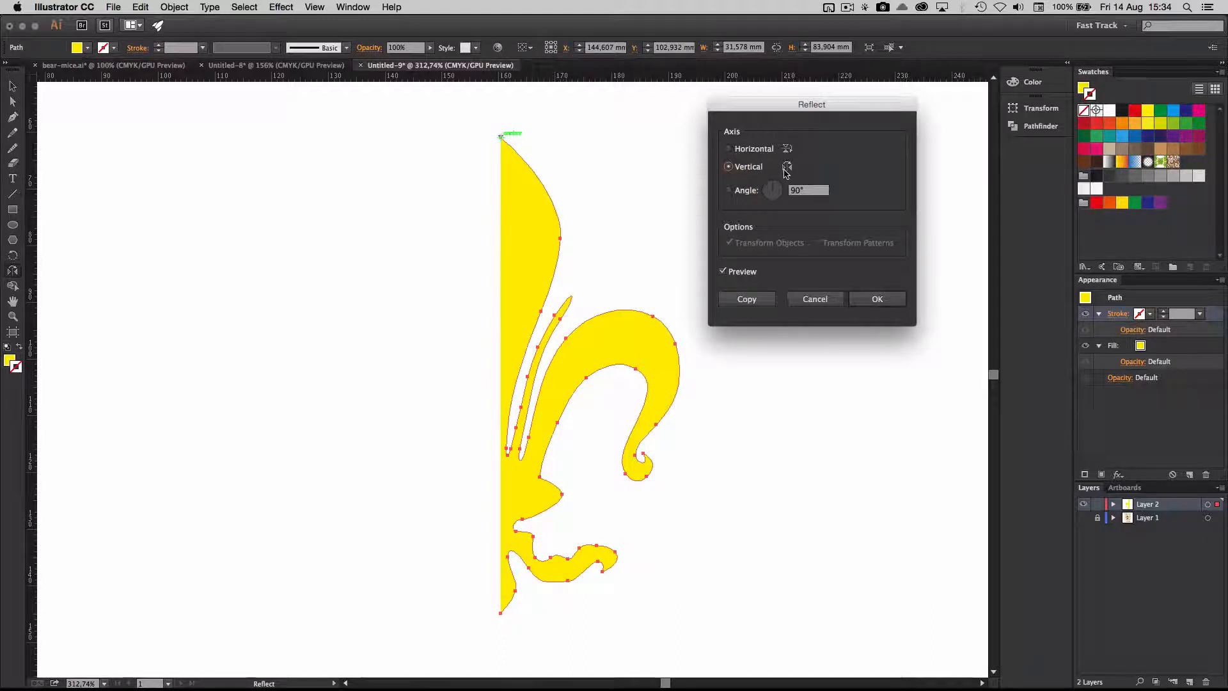
{"action": "left_click", "coordinate": [746, 300]}
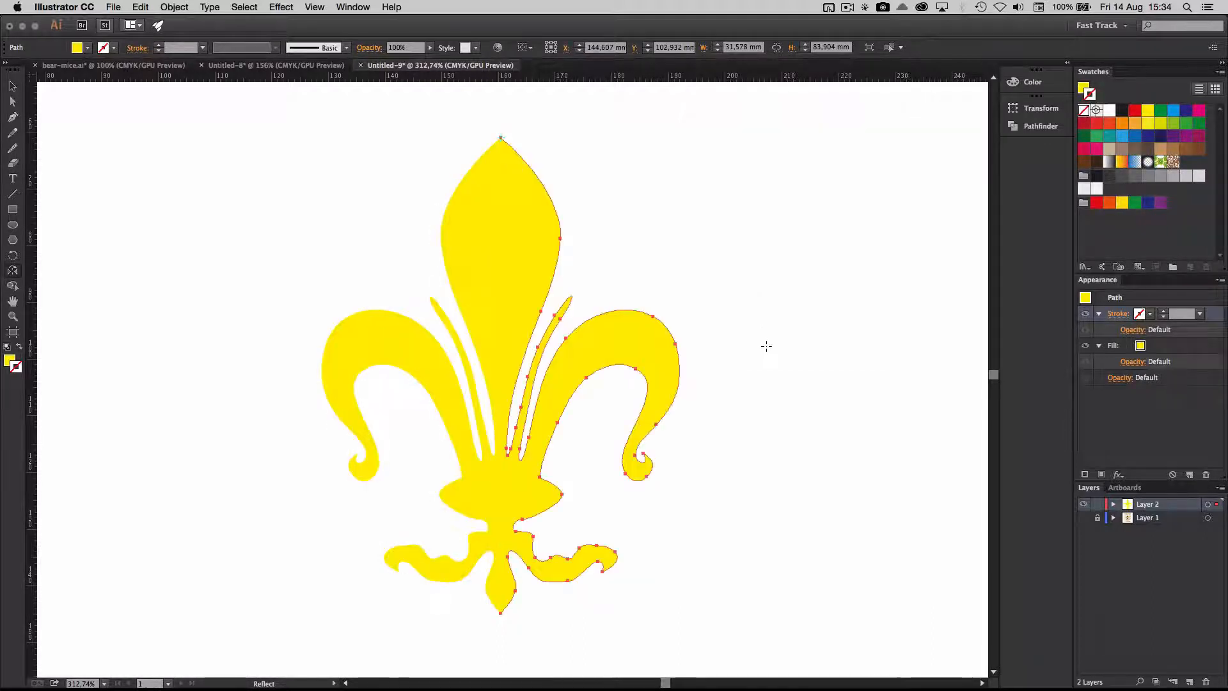
{"action": "key", "text": "v"}
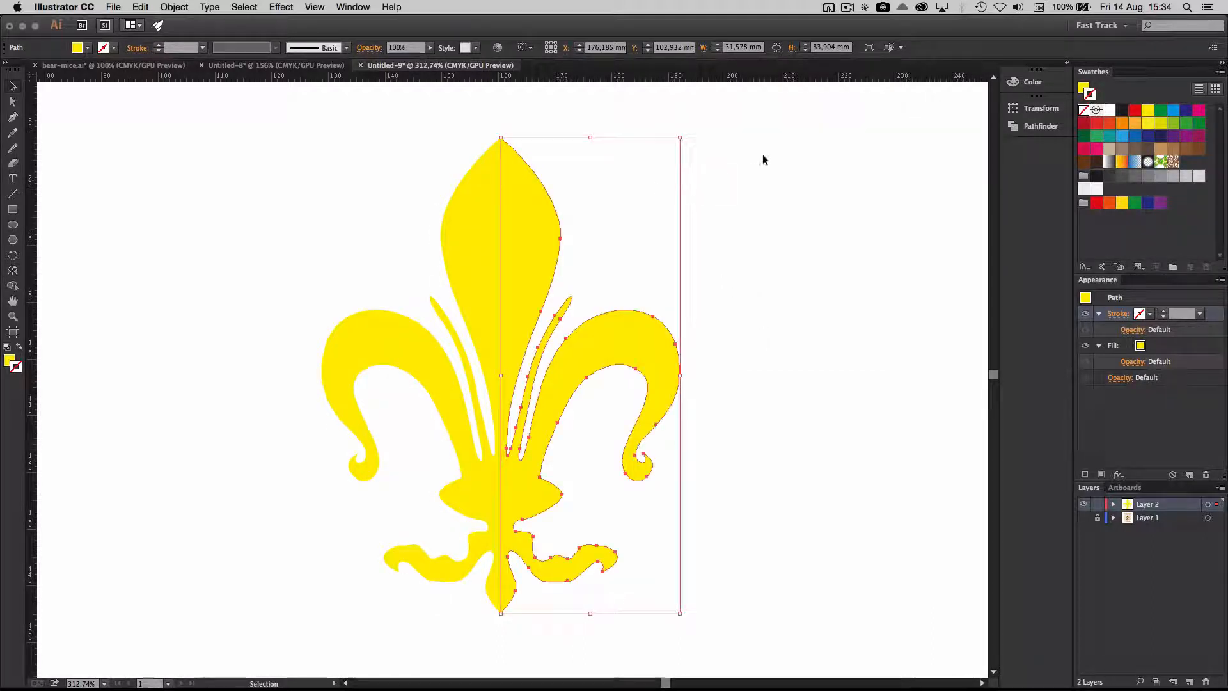
{"action": "left_click", "coordinate": [845, 152]}
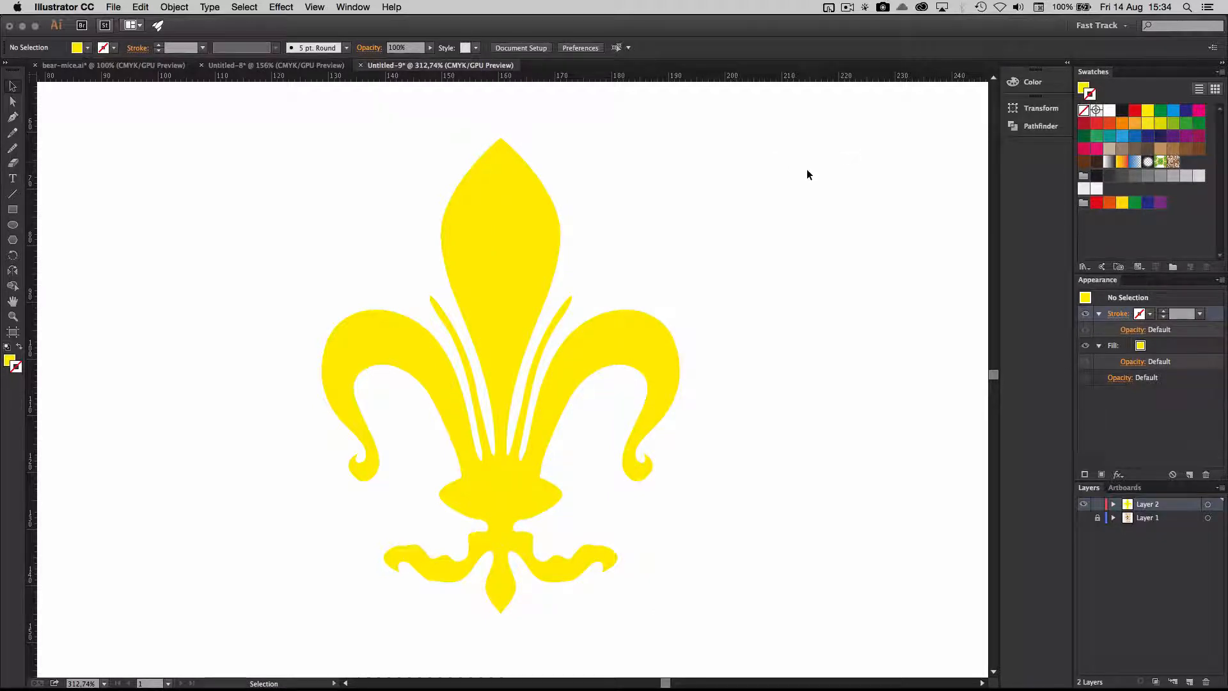
- Show the reference image on Layer 1 behind the finished shape and delete that layer
{"action": "left_click", "coordinate": [1084, 518]}
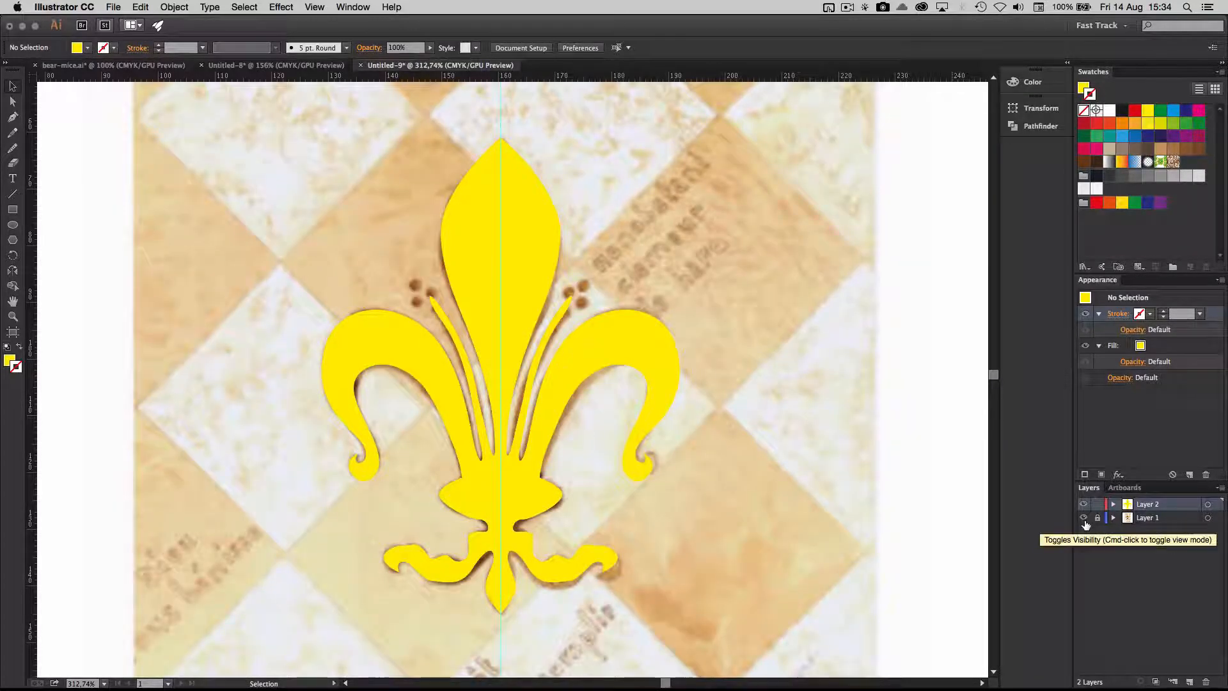
{"action": "left_click_drag", "start_coordinate": [1180, 523], "coordinate": [1206, 684]}
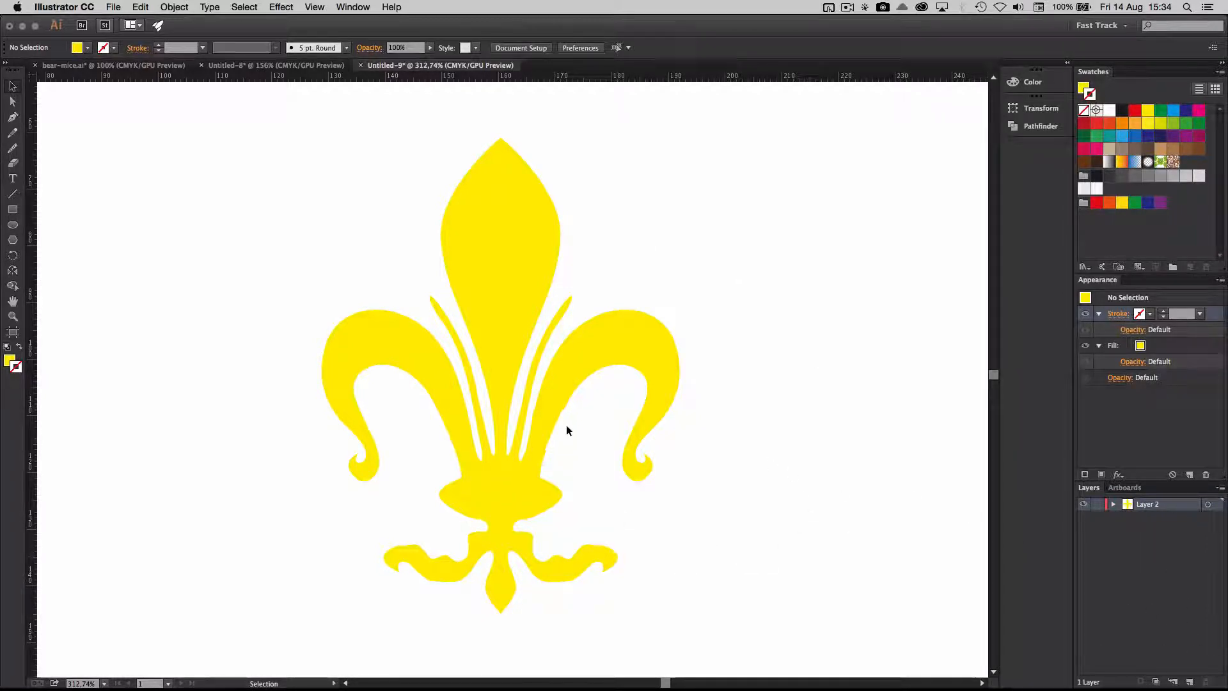
- Move the left and right halves apart in turn to check that they are separate objects, restoring each one's position
{"action": "key", "text": "space"}
{"action": "left_click_drag", "start_coordinate": [606, 161], "coordinate": [629, 151]}
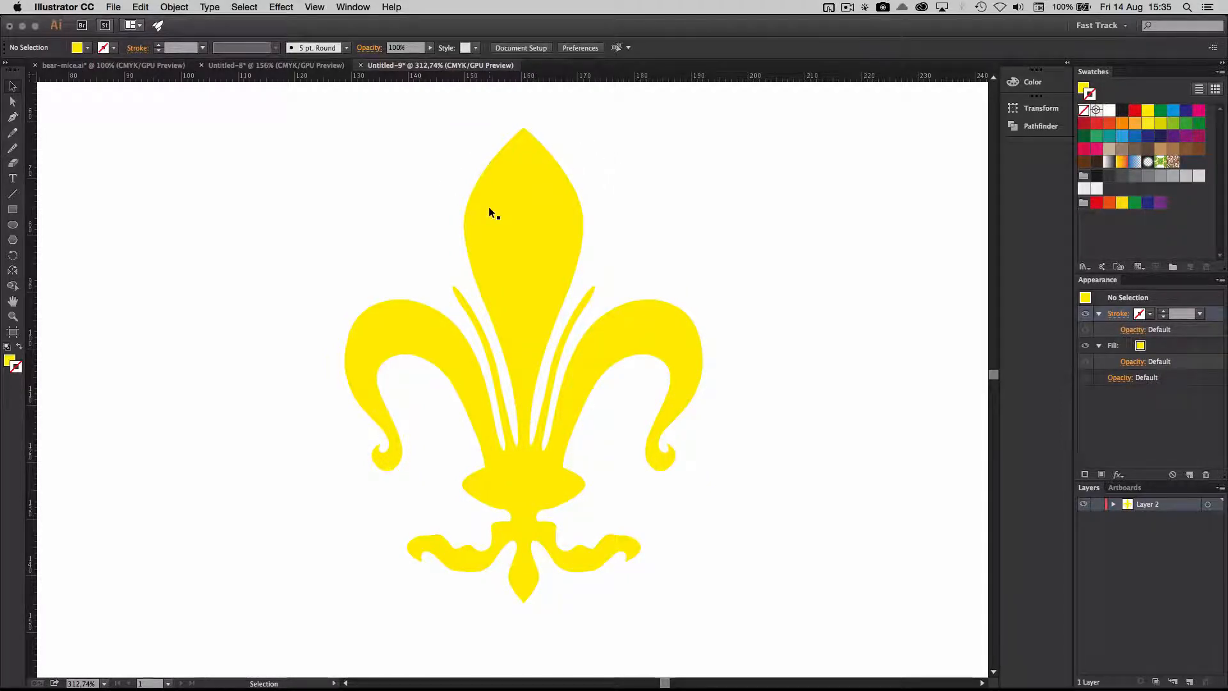
{"action": "left_click_drag", "start_coordinate": [489, 206], "coordinate": [926, 244]}
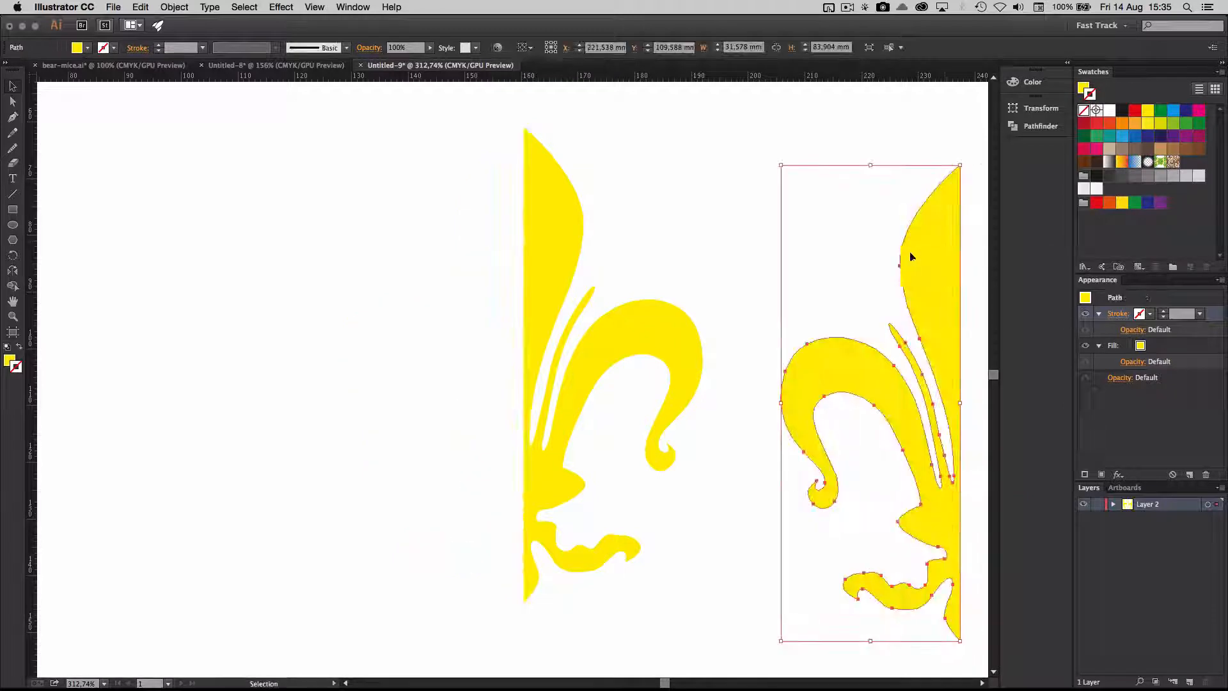
{"action": "key", "text": "super+z"}
{"action": "left_click_drag", "start_coordinate": [571, 211], "coordinate": [606, 205]}
{"action": "left_click_drag", "start_coordinate": [563, 279], "coordinate": [522, 274]}
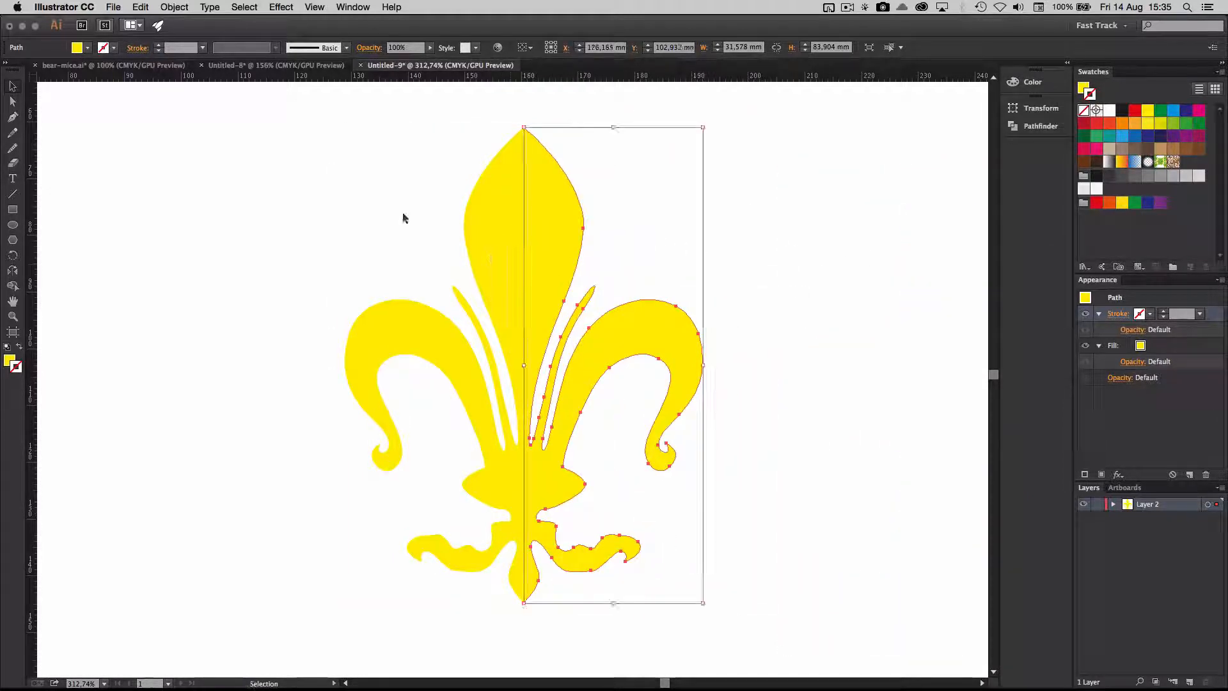
- Select both halves and merge them into one yellow shape with the Shape Builder tool
{"action": "left_click_drag", "start_coordinate": [446, 128], "coordinate": [531, 268]}
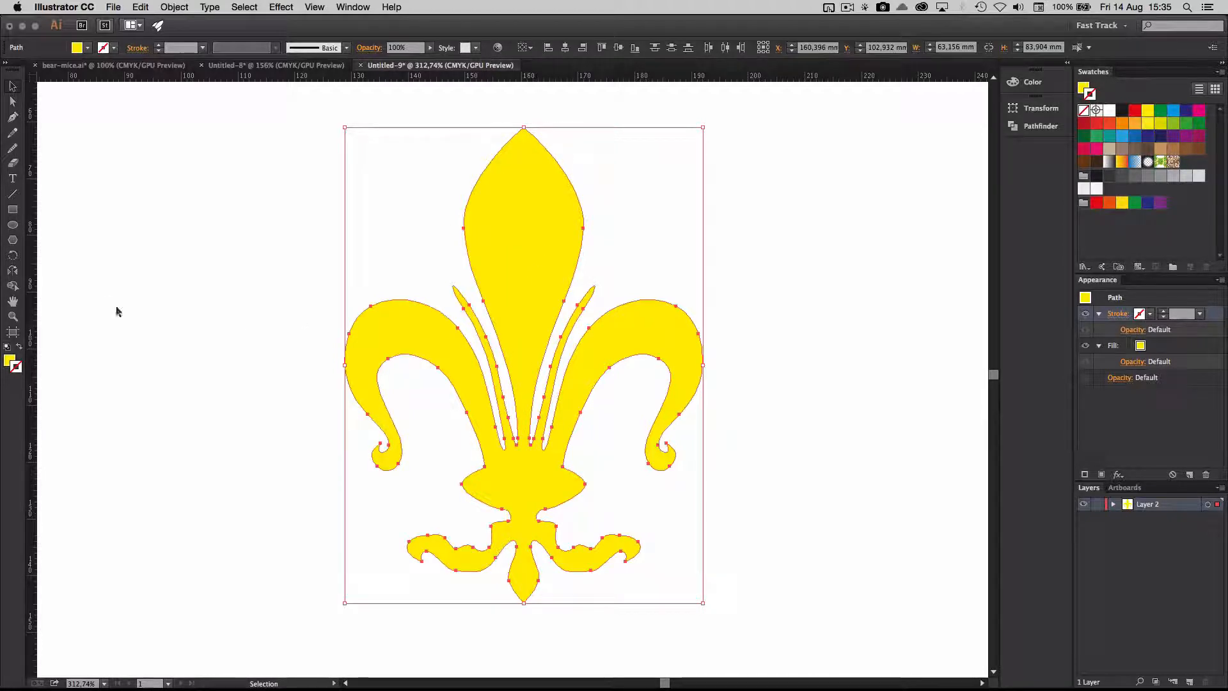
{"action": "left_click", "coordinate": [12, 287]}
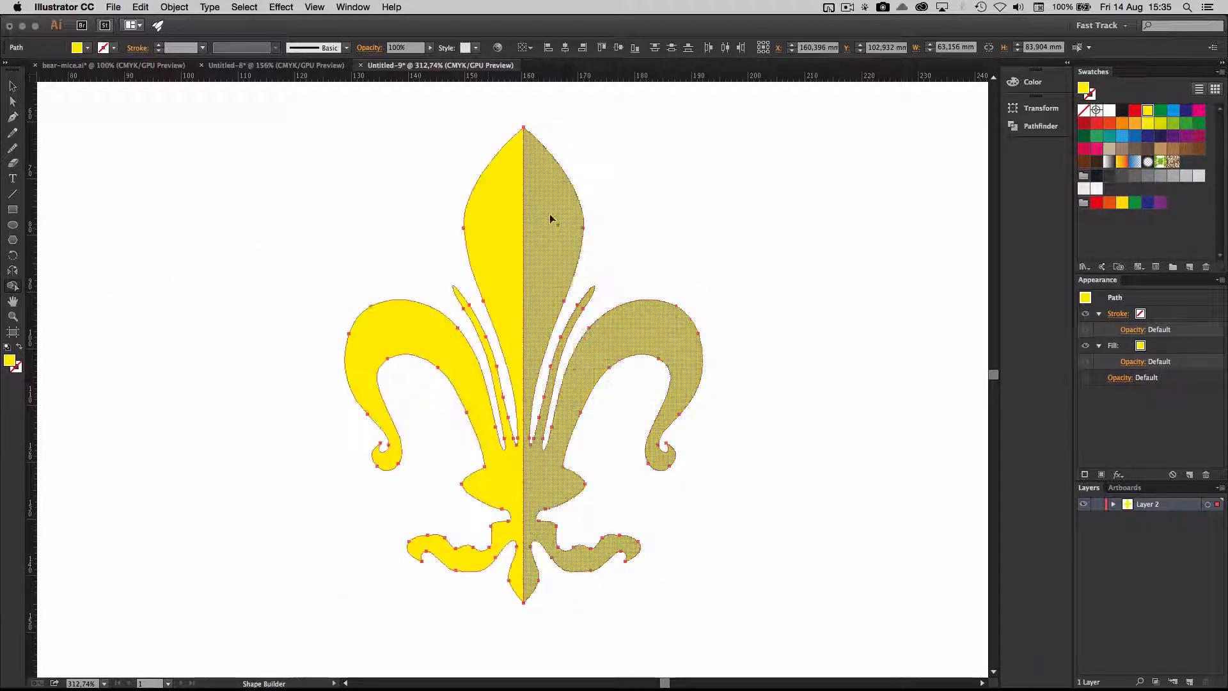
{"action": "mouse_move", "coordinate": [491, 222]}
{"action": "left_mouse_down"}
{"action": "mouse_move", "coordinate": [529, 220]}
{"action": "mouse_move", "coordinate": [557, 244]}
{"action": "mouse_move", "coordinate": [601, 351]}
{"action": "left_mouse_up"}
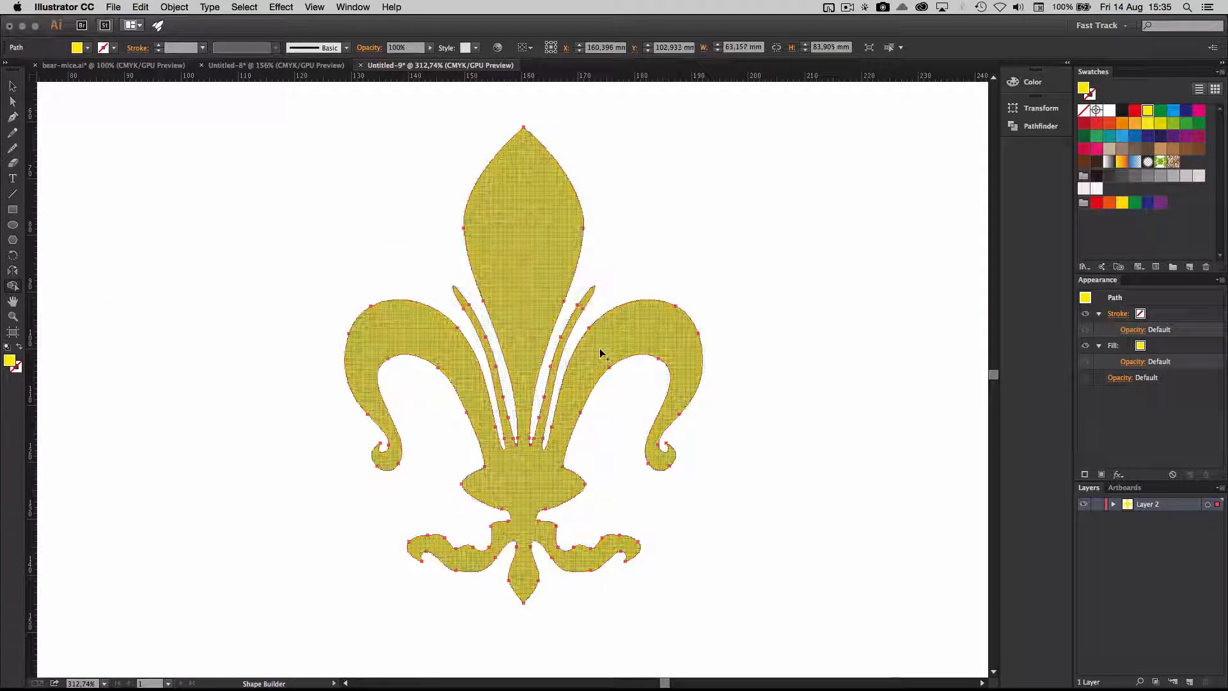
{"action": "key", "text": "v"}
{"action": "left_click", "coordinate": [373, 205]}
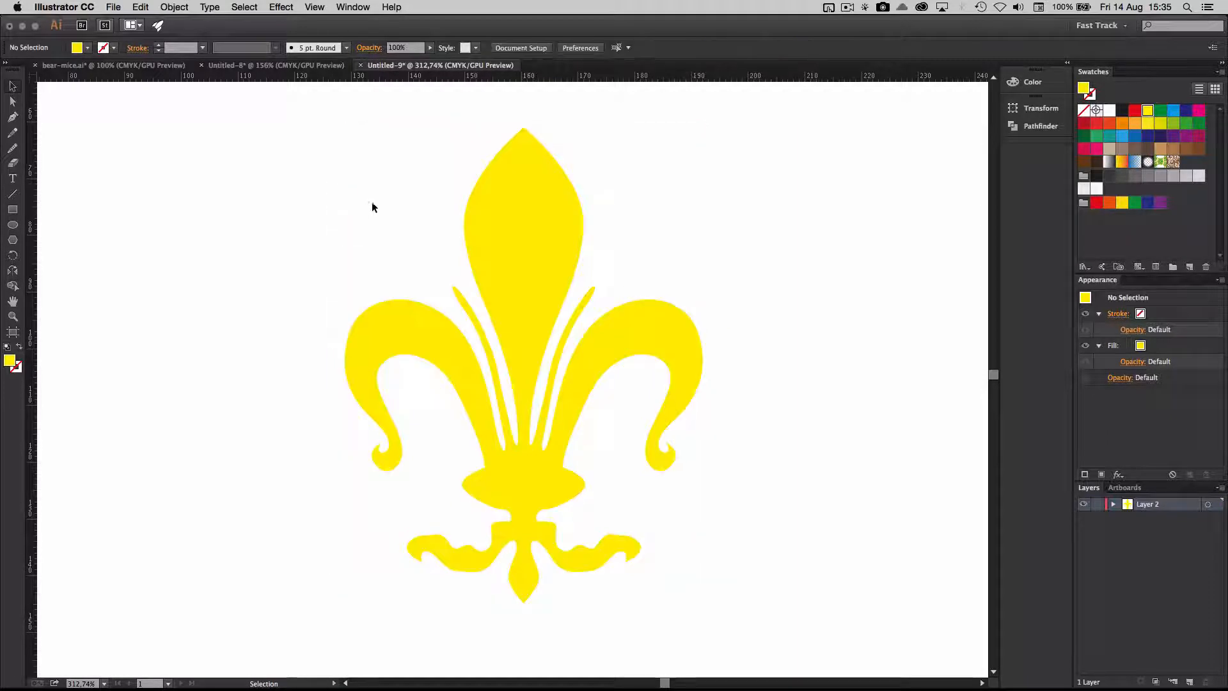
- Scale the merged fleur-de-lis down proportionally to about 32.8 by 43.6 mm and move it up on the artboard
{"action": "left_click", "coordinate": [511, 211]}
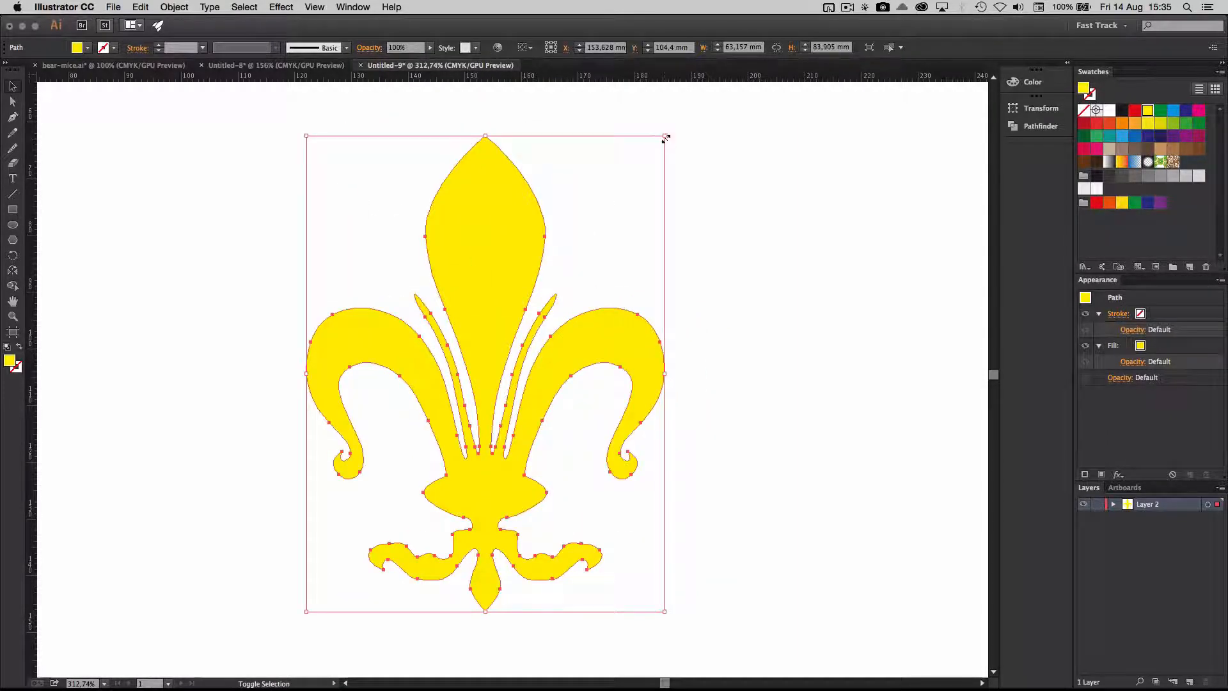
{"action": "left_click_drag", "start_coordinate": [665, 137], "coordinate": [494, 341]}
{"action": "left_click_drag", "start_coordinate": [419, 400], "coordinate": [435, 203]}
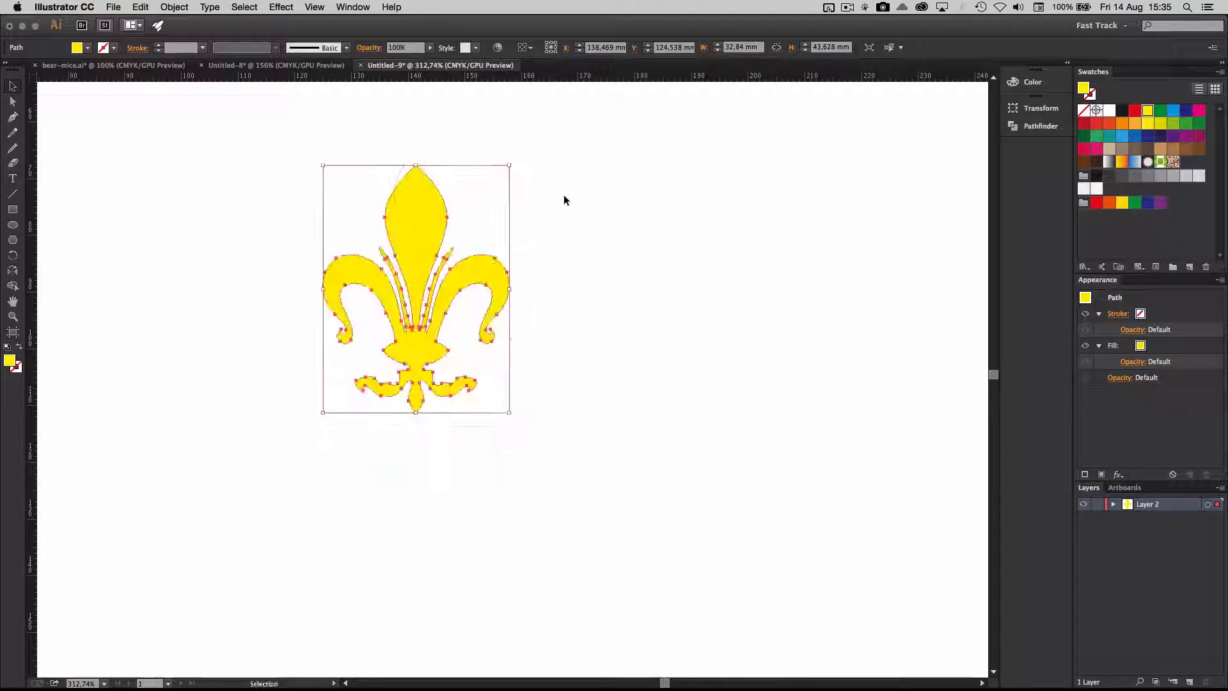
{"action": "left_click", "coordinate": [628, 204]}
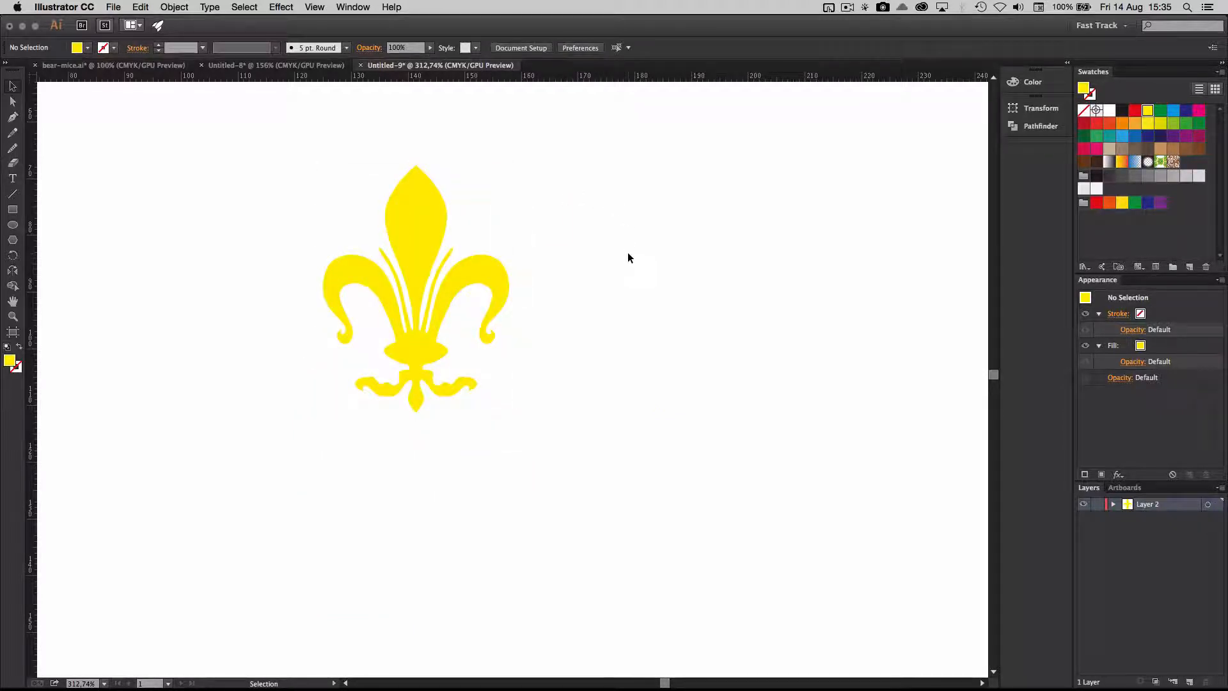